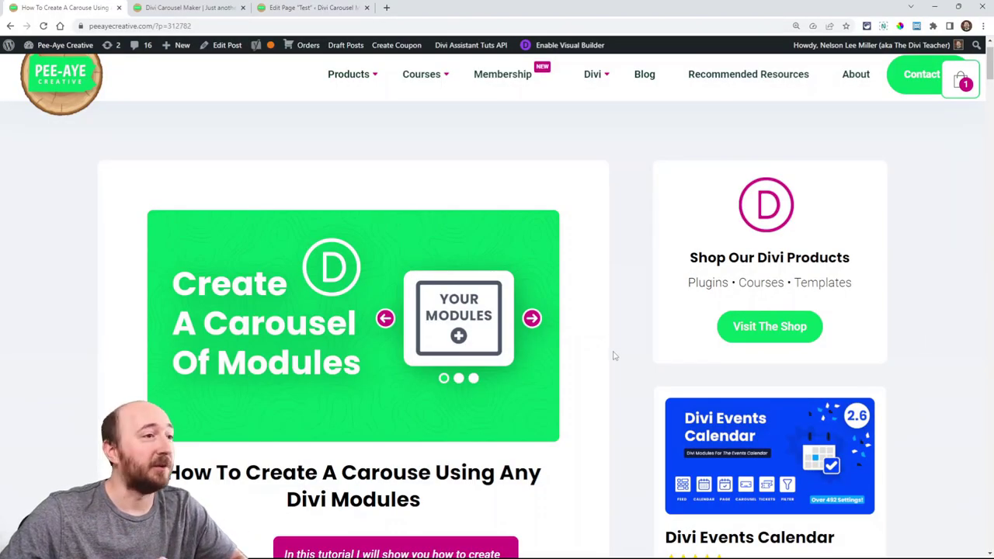
- Browse up and down the currently open Chrome page
scroll(597, 348, "down", 2)
scroll(590, 331, "down", 4)
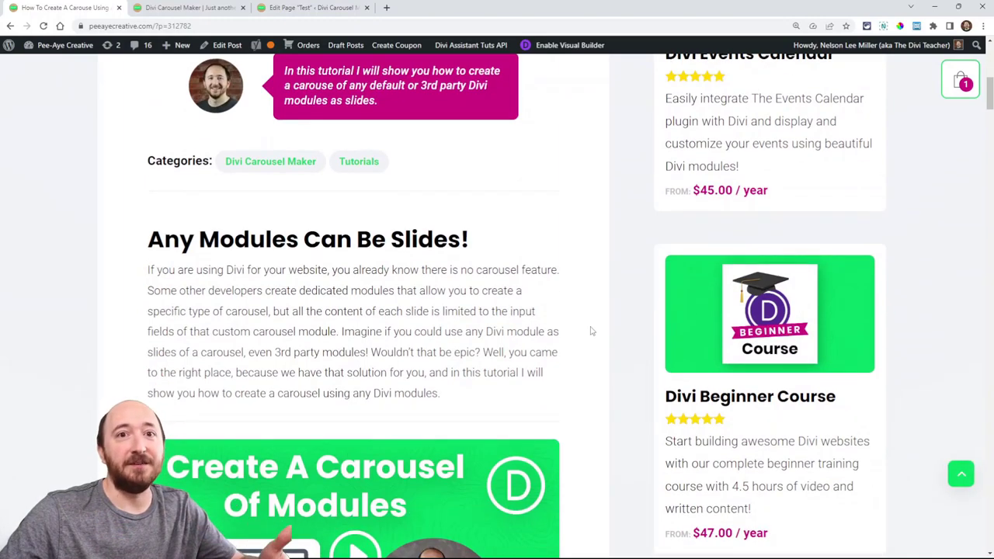
scroll(591, 331, "down", 5)
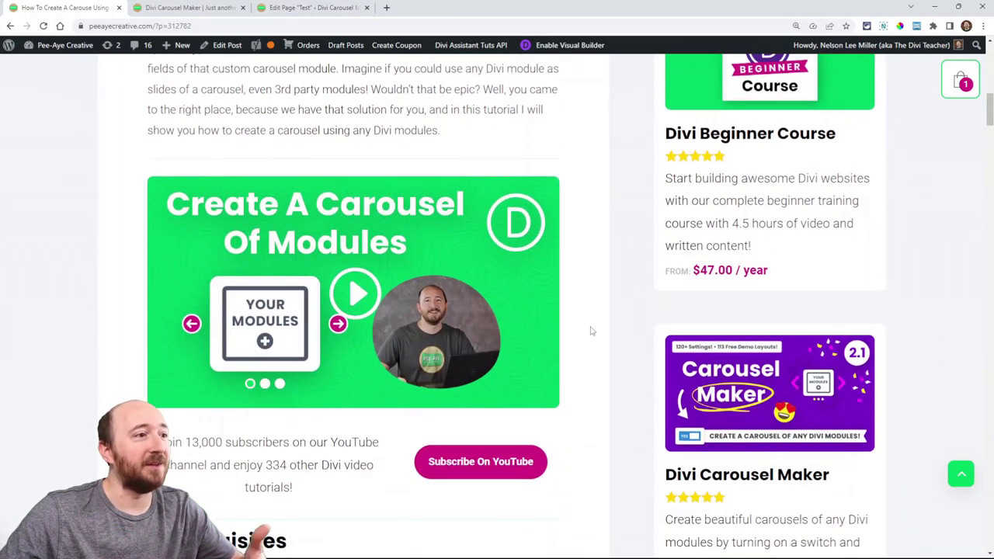
scroll(591, 331, "down", 3)
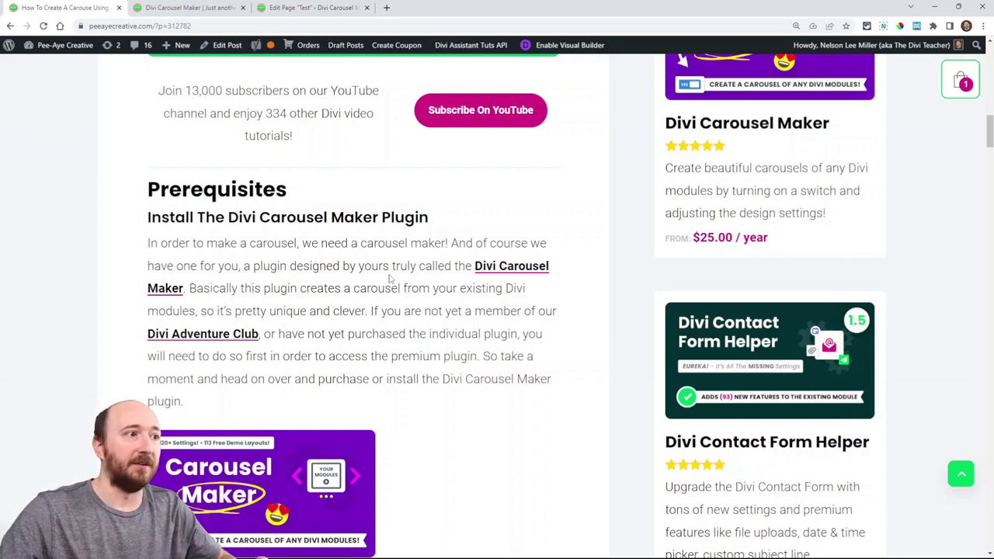
scroll(440, 270, "down", 1)
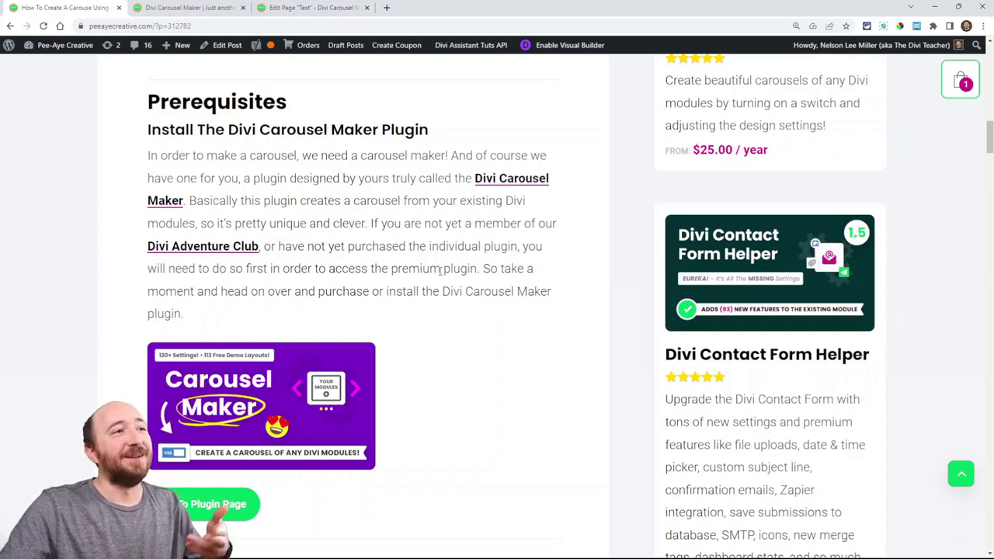
scroll(419, 275, "down", 5)
scroll(470, 278, "down", 2)
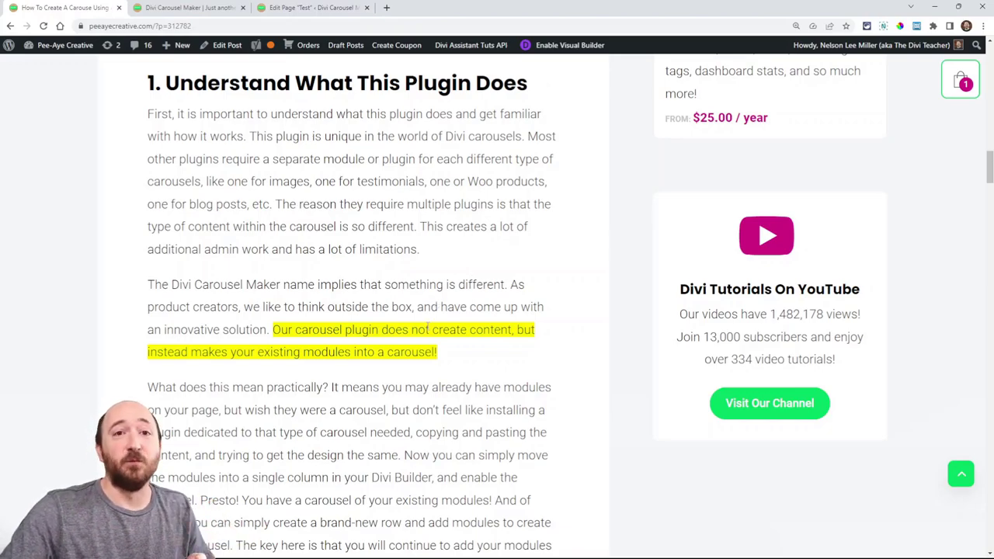
scroll(424, 300, "down", 20)
scroll(408, 297, "down", 8)
scroll(406, 295, "up", 3)
scroll(414, 338, "down", 1)
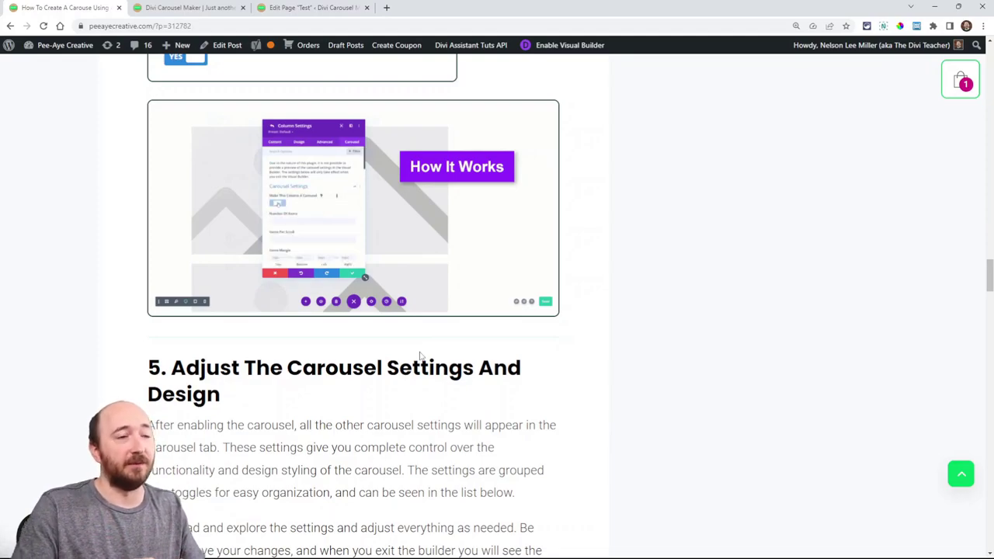
scroll(420, 347, "up", 20)
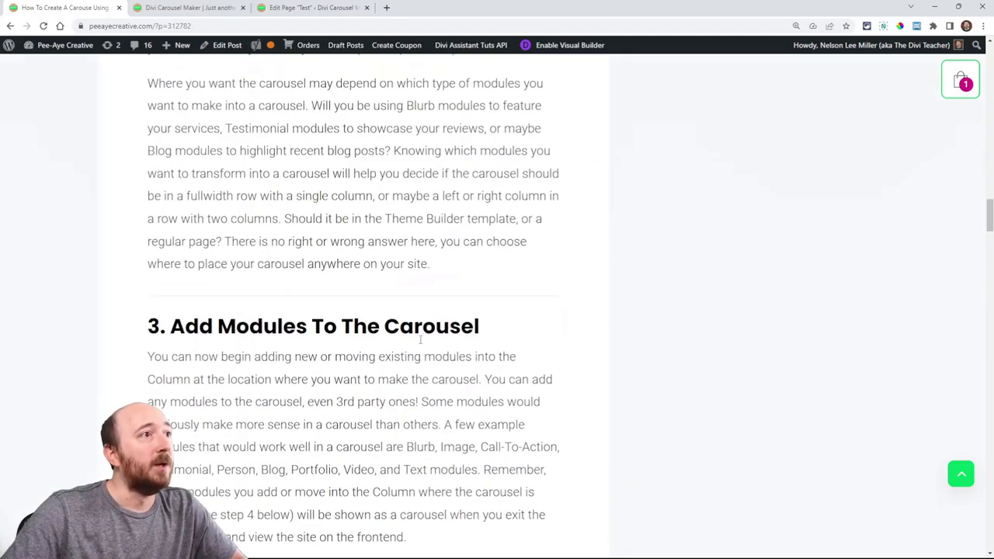
scroll(420, 339, "up", 3)
scroll(420, 340, "down", 2)
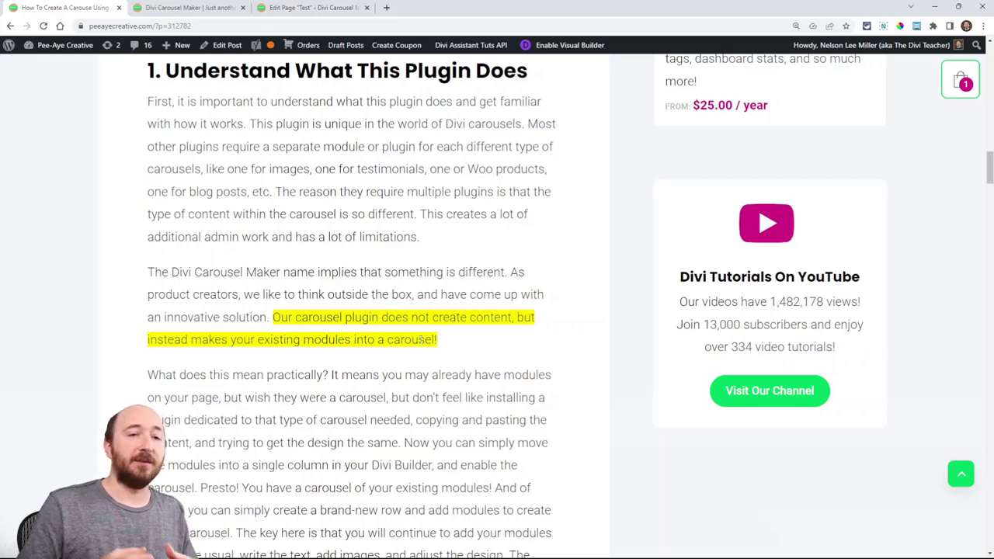
scroll(420, 340, "down", 3)
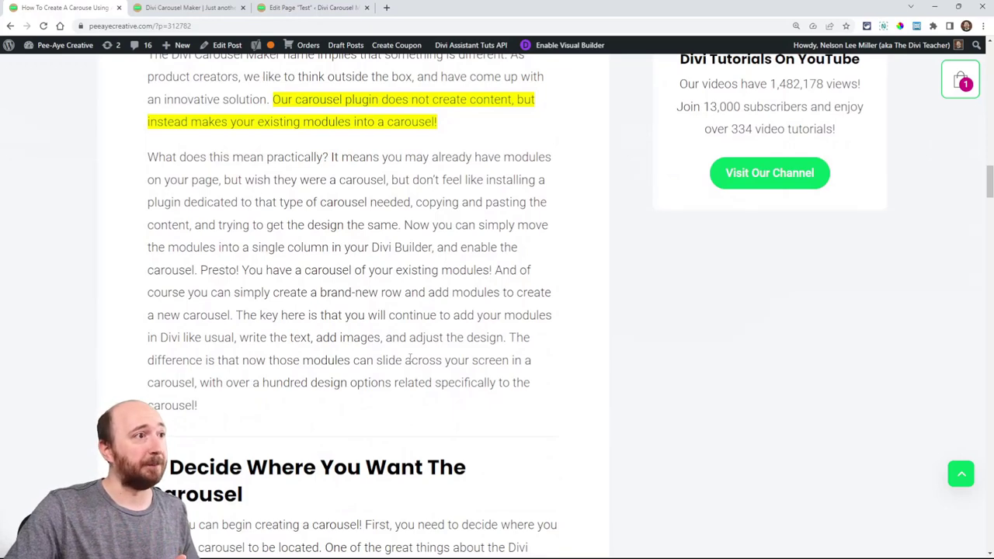
scroll(411, 359, "down", 2)
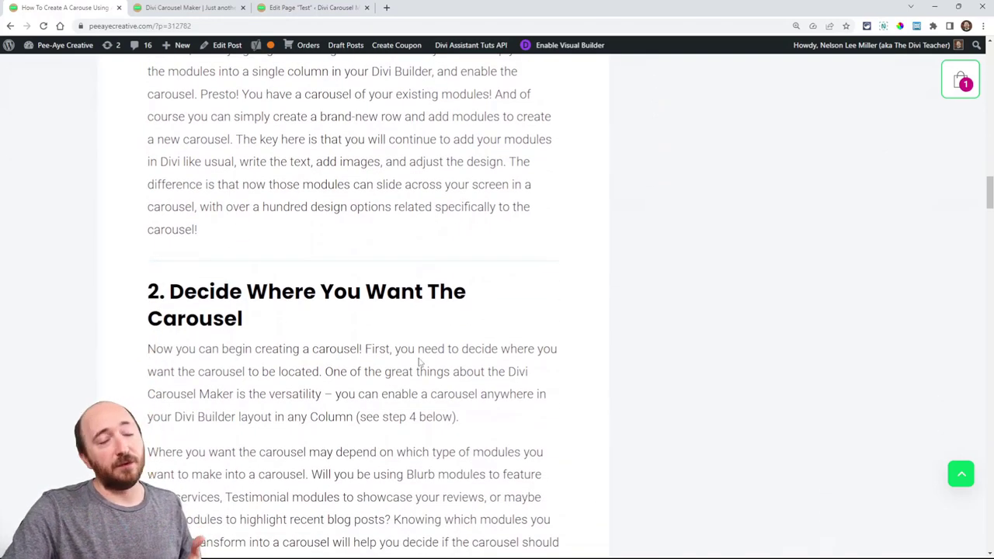
scroll(421, 364, "down", 3)
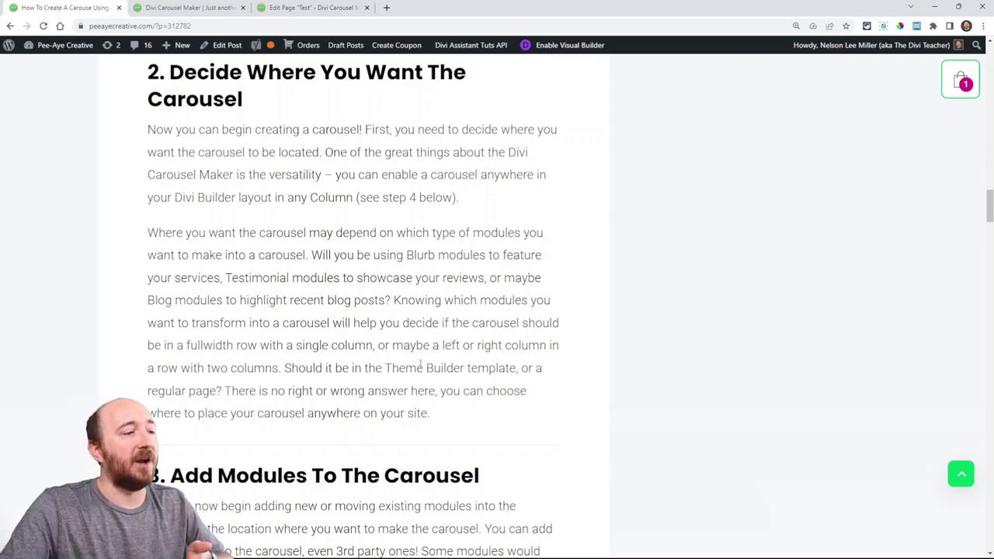
scroll(420, 365, "down", 5)
scroll(368, 373, "down", 1)
scroll(368, 374, "up", 1)
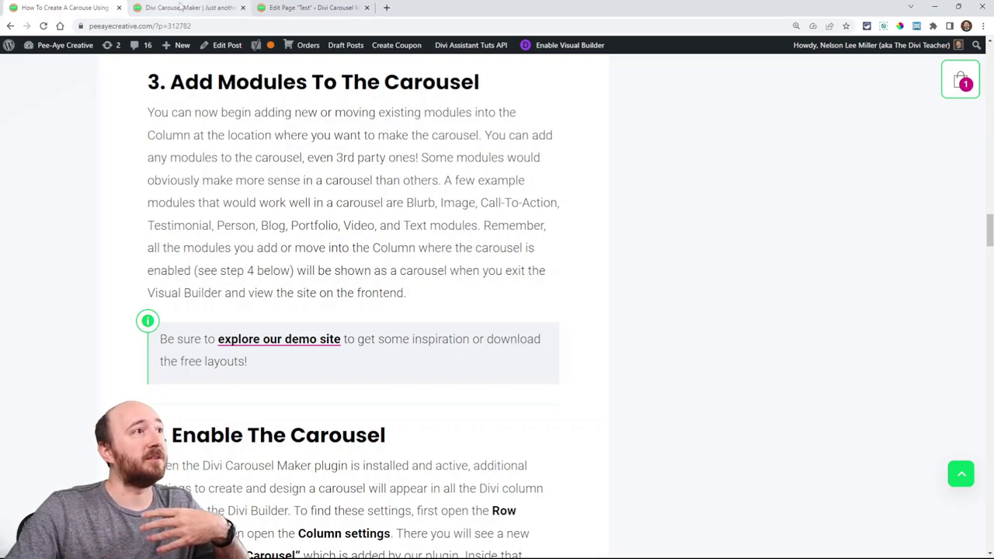
- Bring up the Divi Carousel Maker demo page and move down to its first example carousels
left_click(180, 6)
scroll(545, 288, "down", 4)
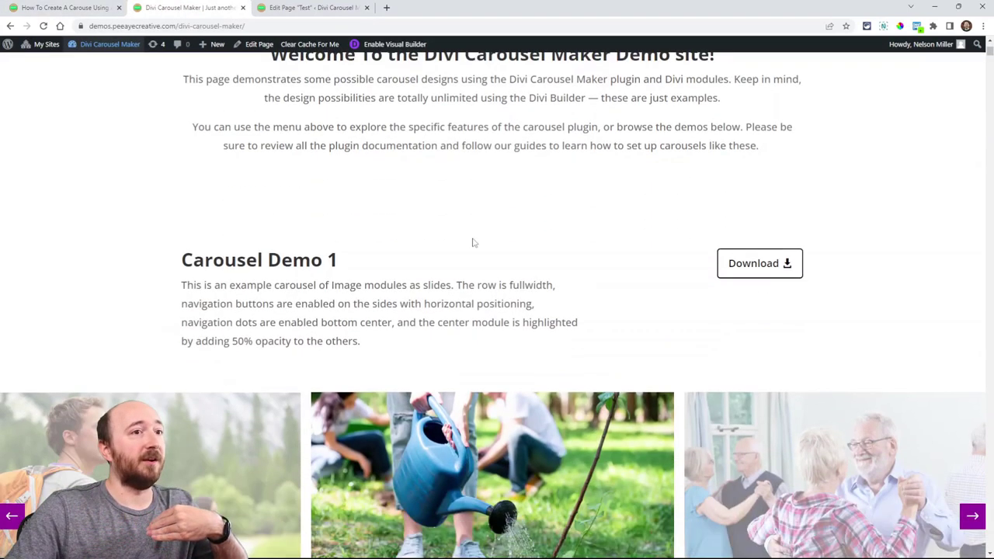
scroll(447, 227, "down", 1)
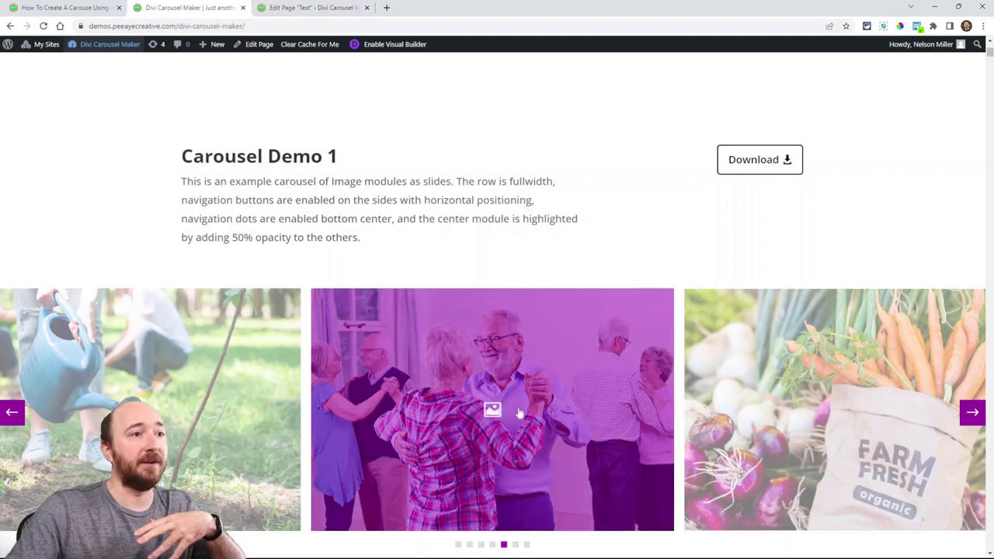
scroll(491, 406, "down", 1)
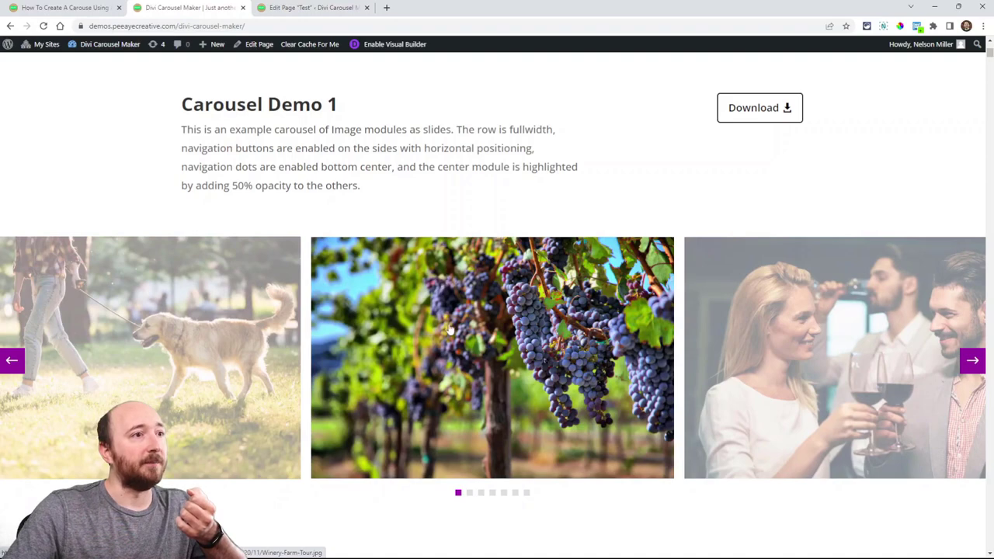
- View a slide image enlarged, then look through Carousel Demos down to Demo 6's blog-post slides
left_click(451, 328)
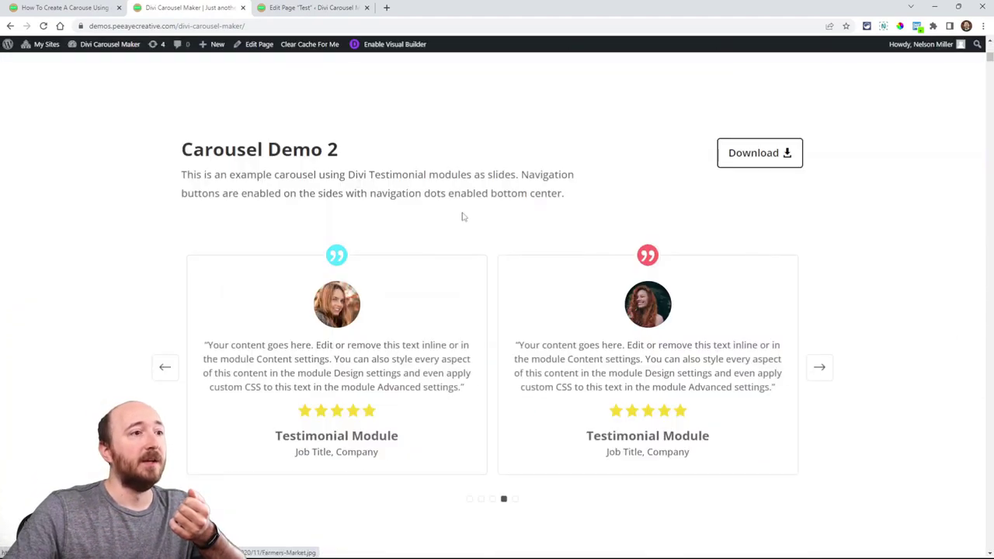
scroll(468, 230, "down", 1)
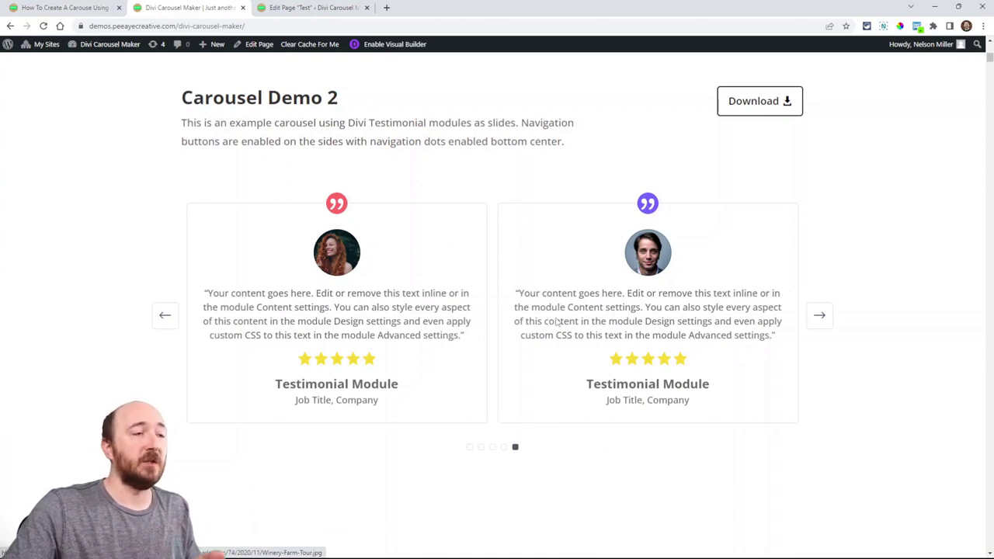
scroll(645, 325, "down", 5)
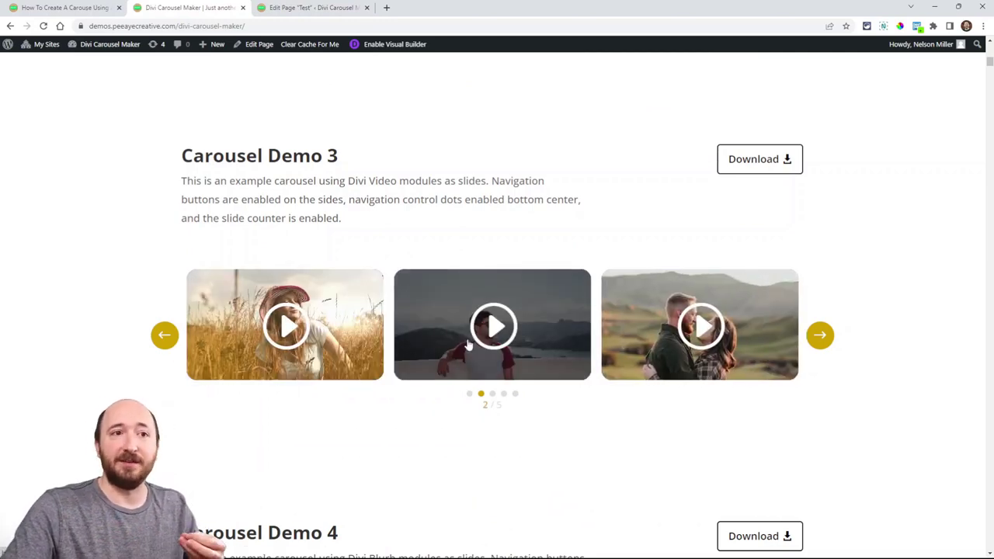
scroll(469, 361, "down", 8)
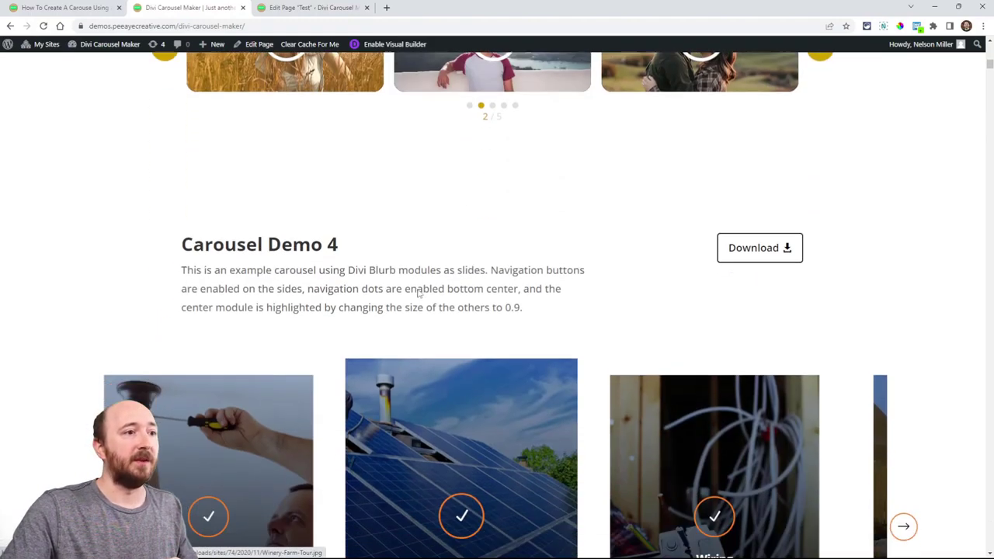
scroll(372, 291, "down", 1)
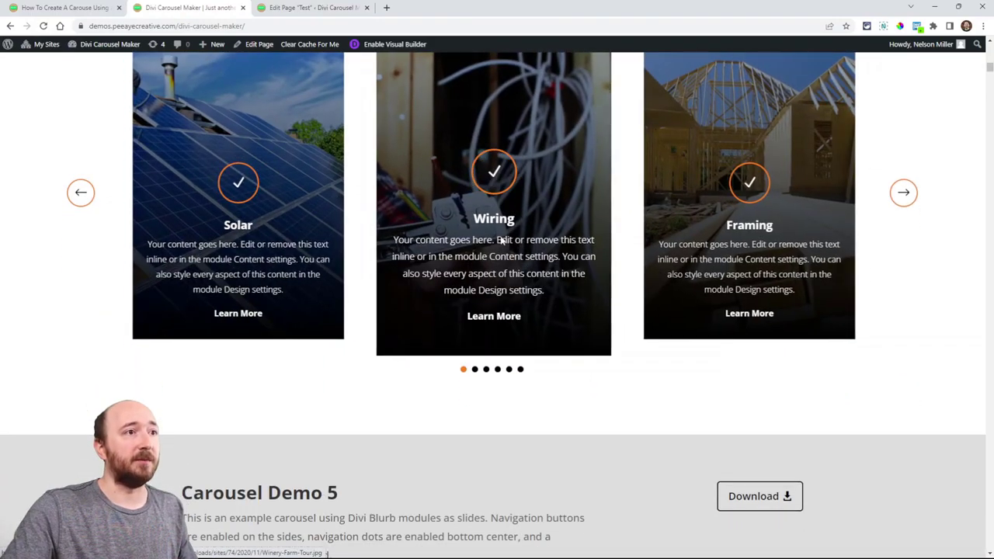
scroll(523, 241, "down", 6)
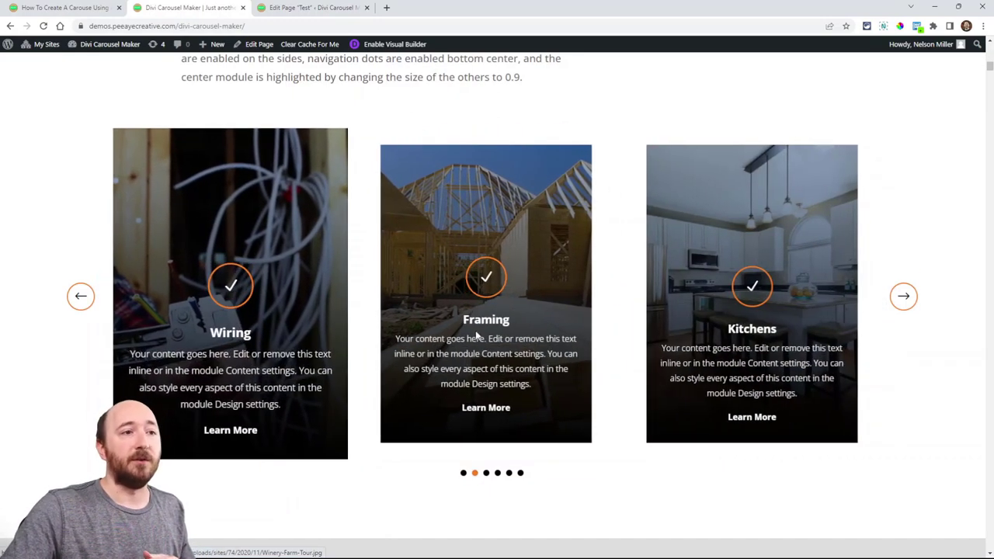
scroll(478, 334, "down", 6)
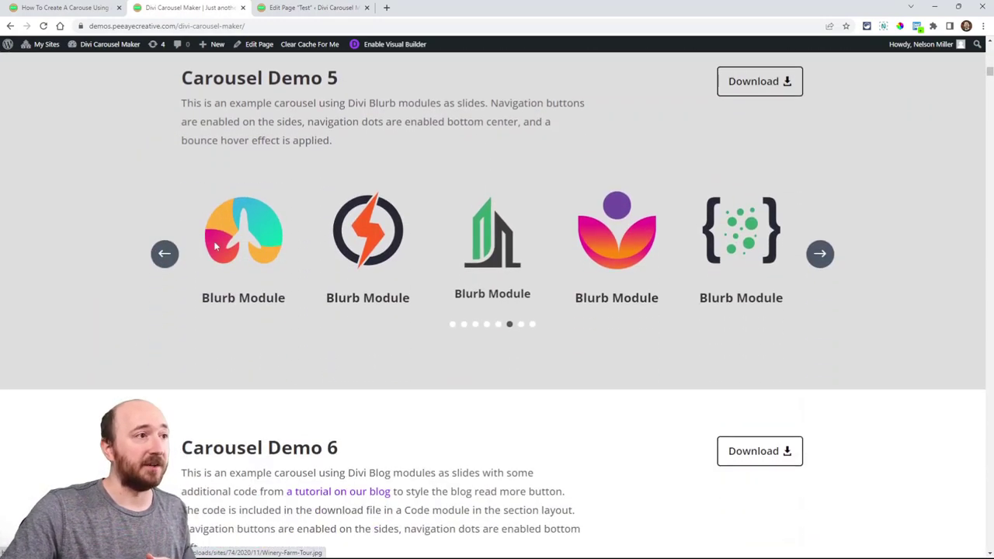
scroll(644, 265, "down", 6)
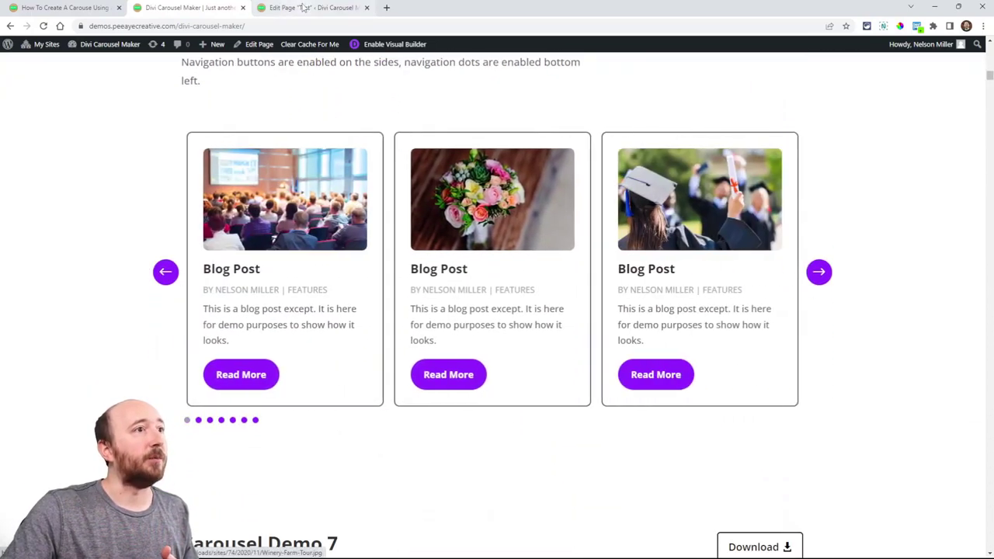
- On the Test page, trash the empty section, then add a one-column row in the visual builder
left_click(303, 7)
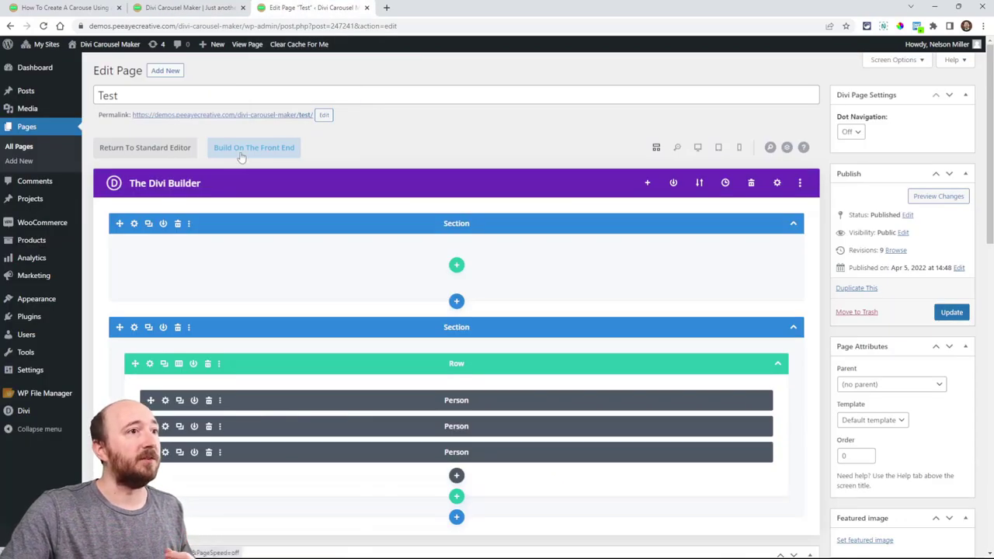
left_click(177, 223)
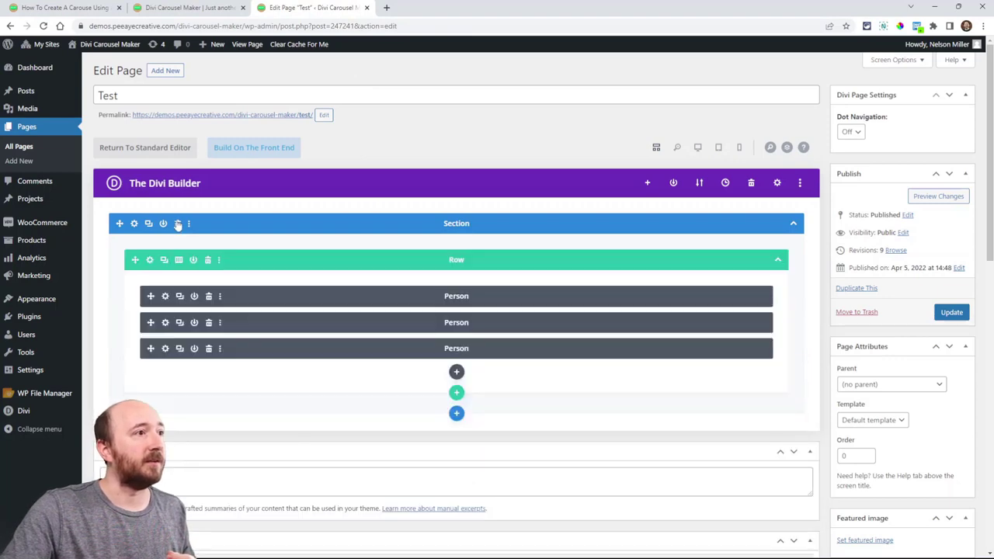
left_click(256, 153)
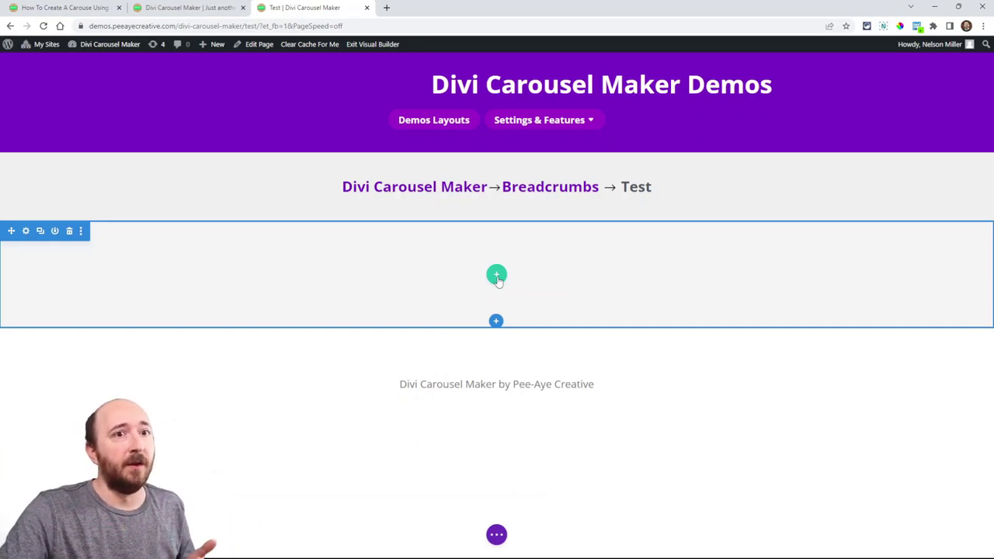
left_click(497, 276)
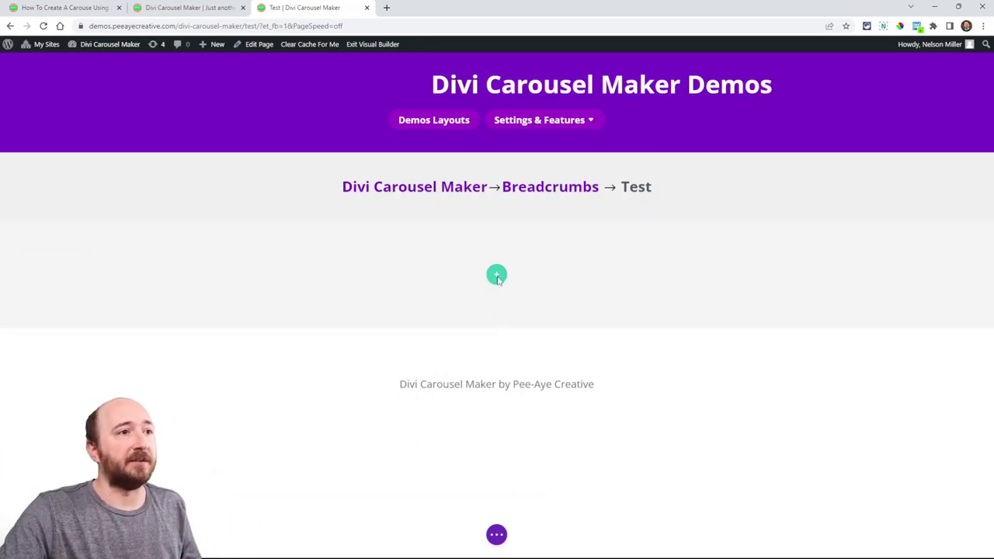
left_click(432, 359)
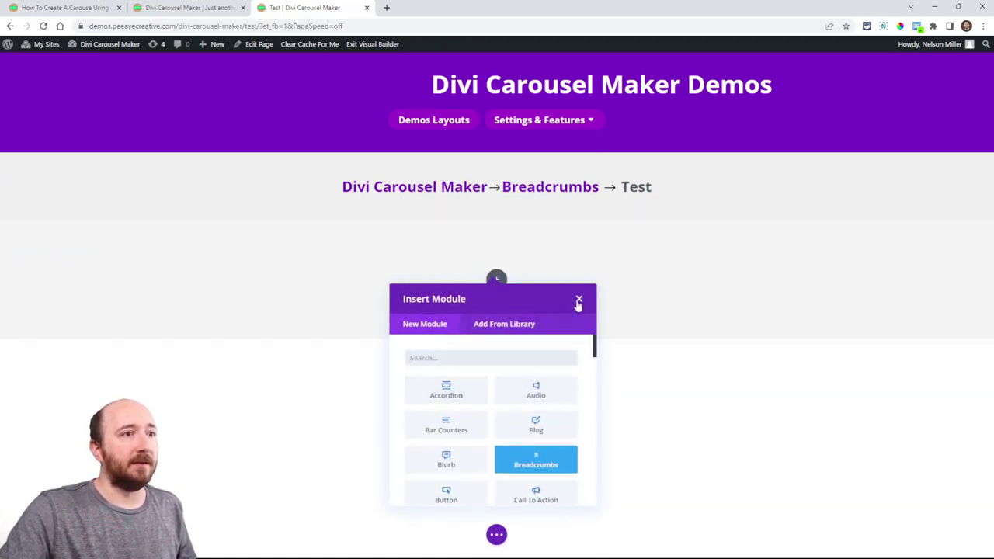
- Add an Image module to the new row using the 'im' search
type("im")
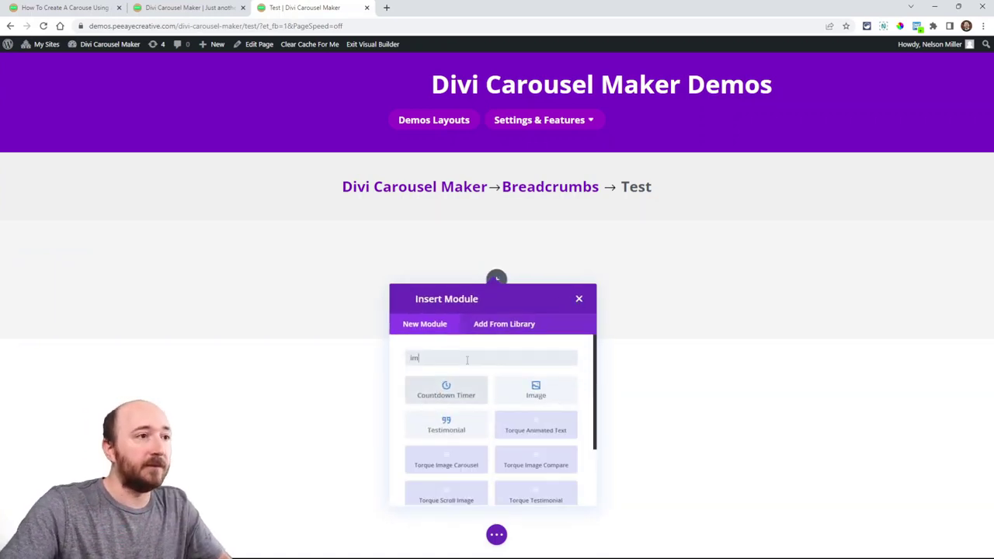
left_click(536, 390)
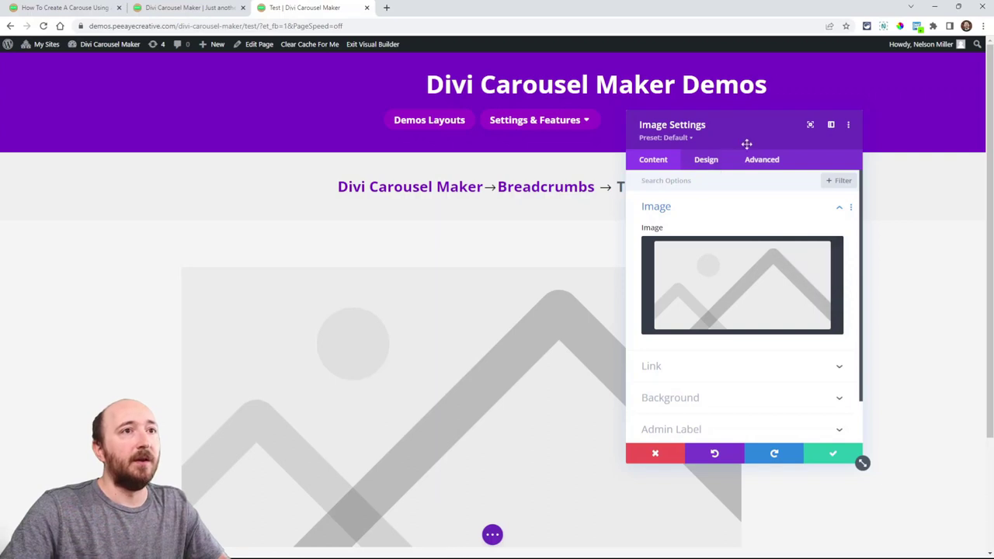
left_click_drag(748, 140, 717, 182)
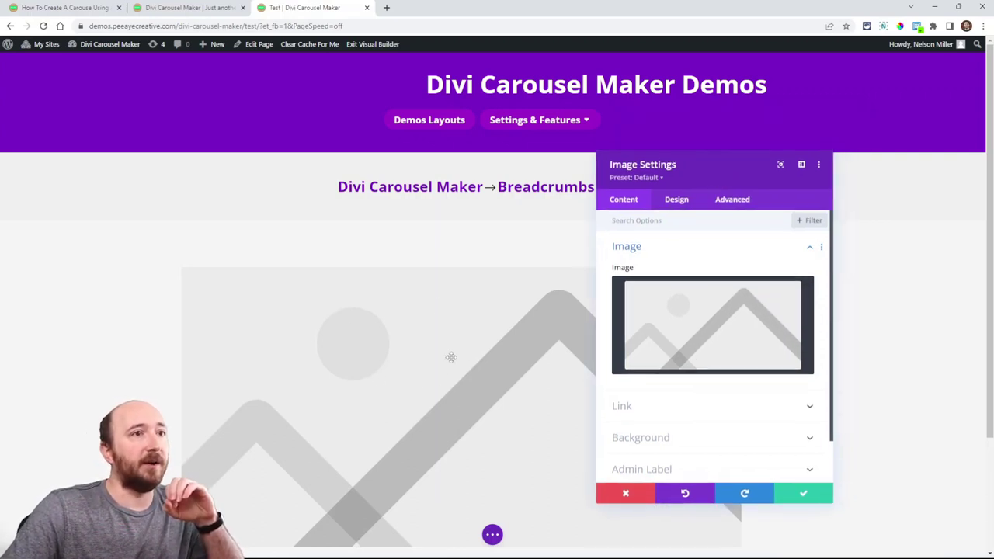
- Give the image a 2px red border and save its settings
left_click(675, 203)
left_click(635, 345)
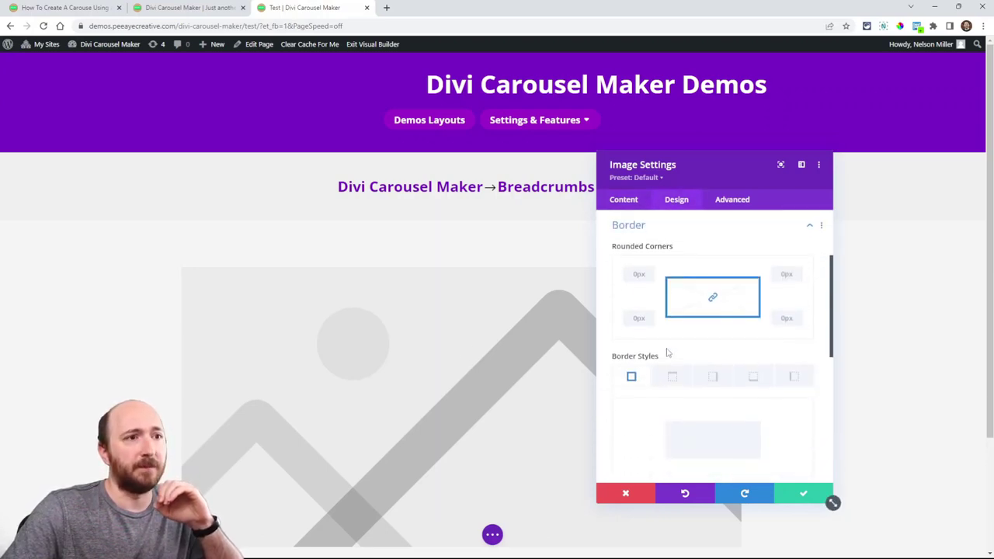
scroll(742, 381, "down", 2)
left_click(808, 360)
type("2")
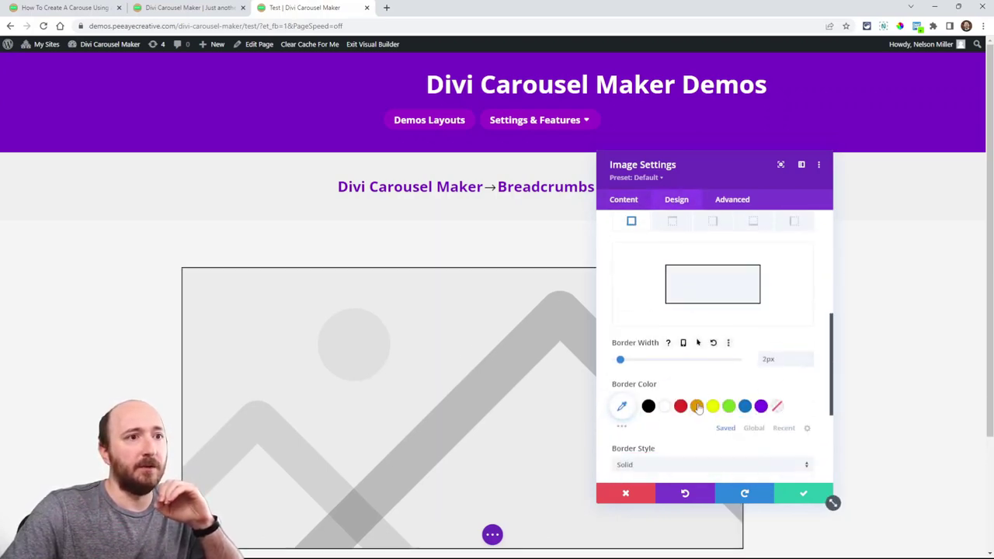
left_click(682, 407)
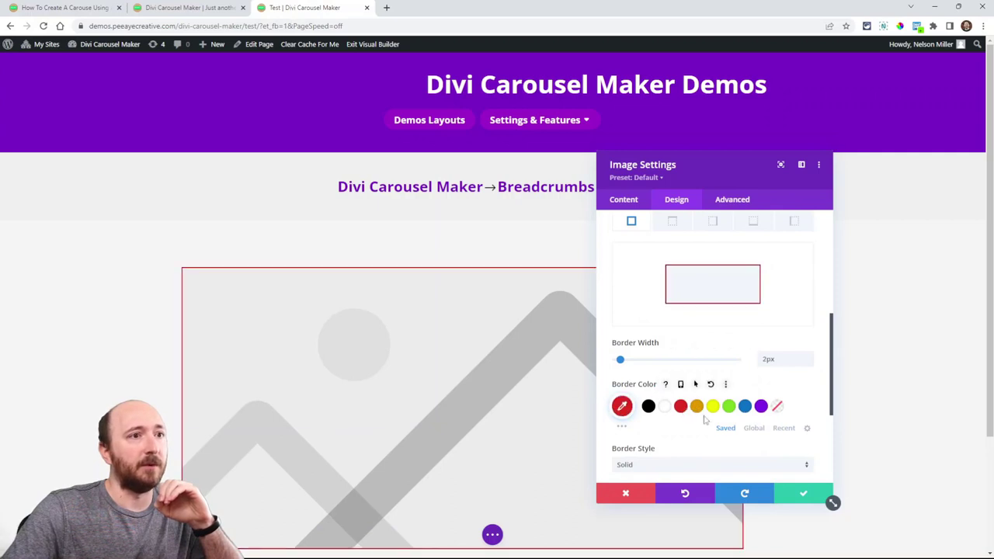
left_click(624, 199)
left_click(803, 493)
scroll(691, 446, "down", 2)
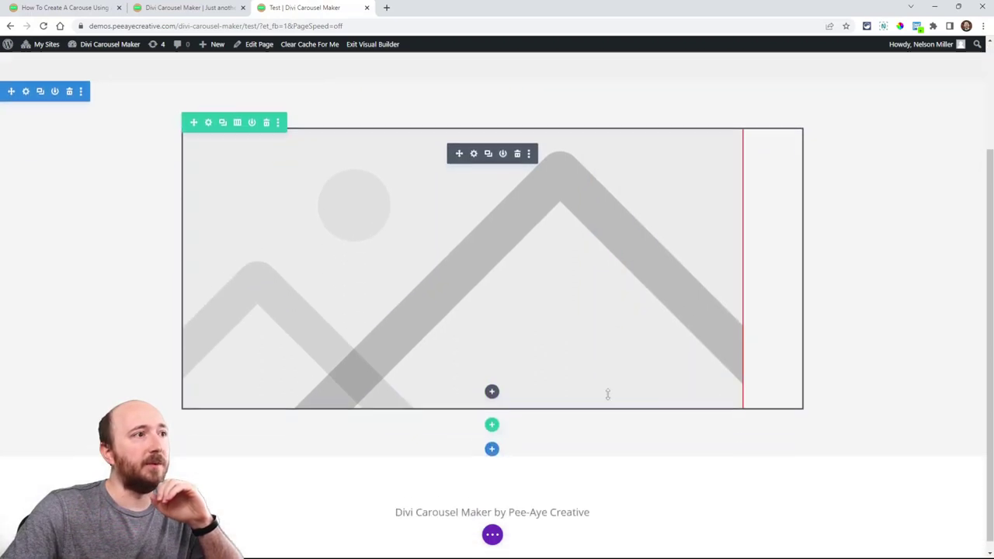
- Duplicate the red-bordered image module and check the copy below it
left_click(488, 144)
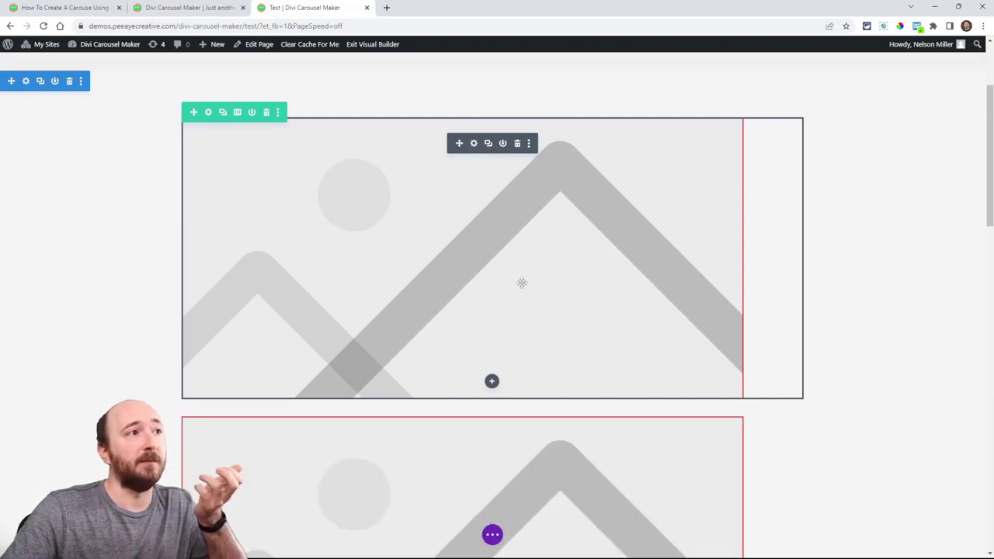
scroll(522, 283, "up", 2)
scroll(439, 217, "down", 4)
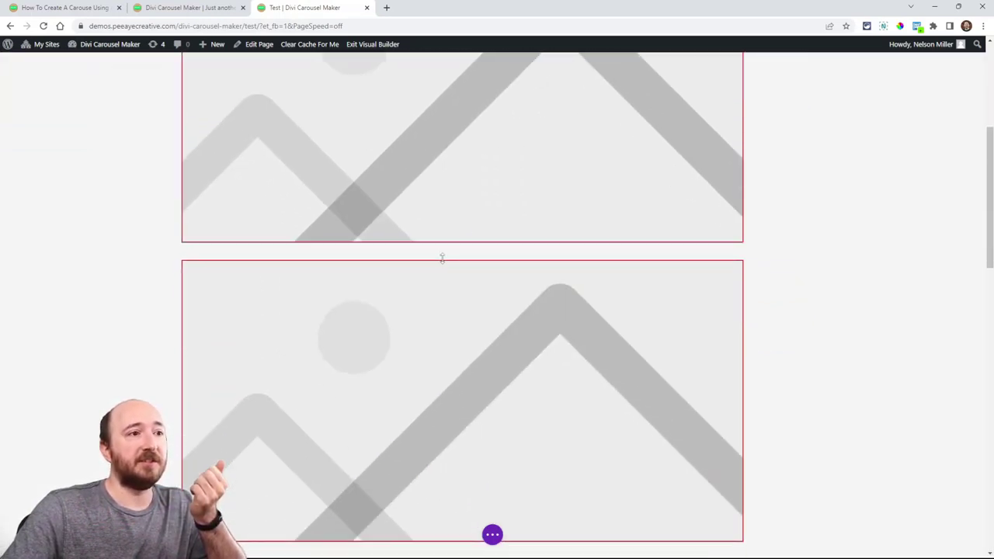
scroll(442, 259, "up", 2)
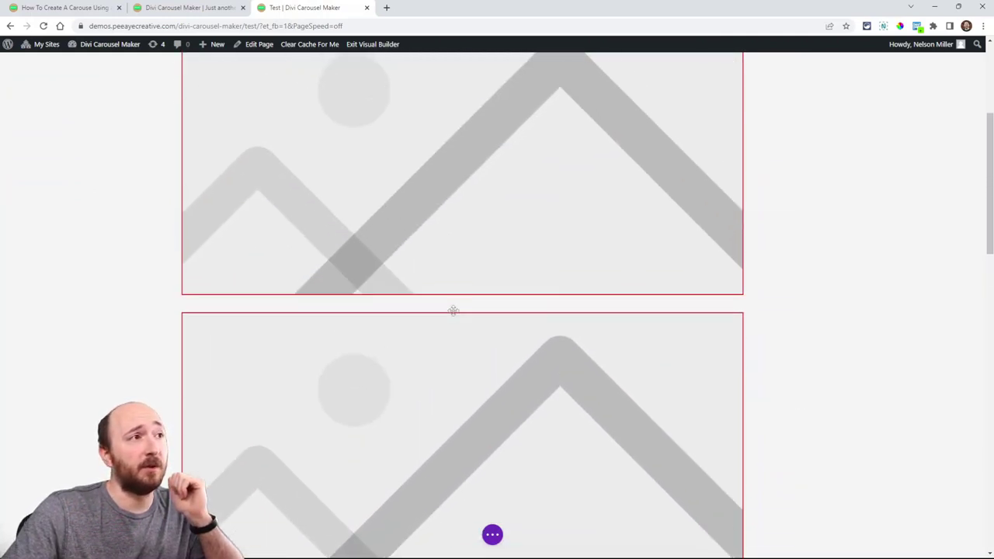
scroll(454, 311, "up", 3)
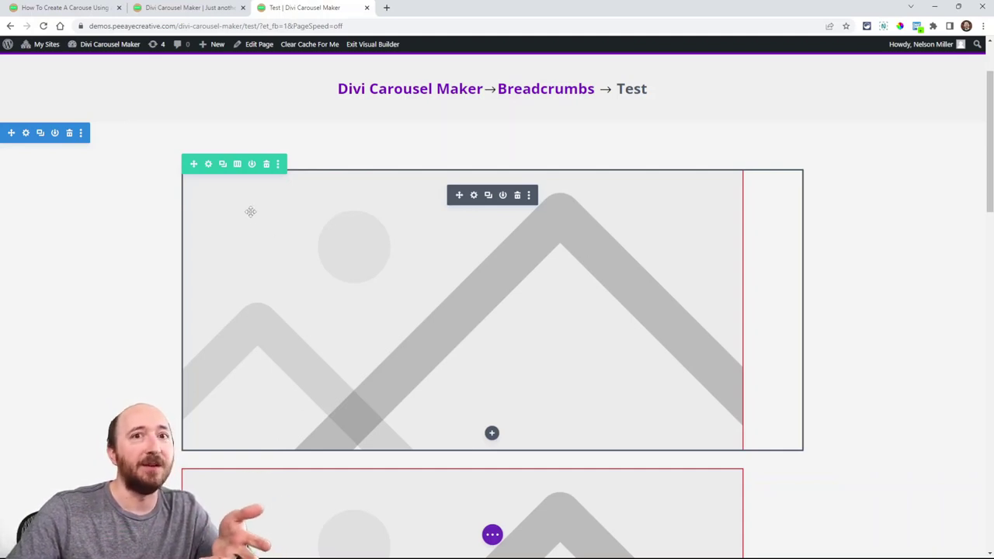
- In the row's column settings, make the column a carousel and turn Cut Off Mode on
left_click(208, 164)
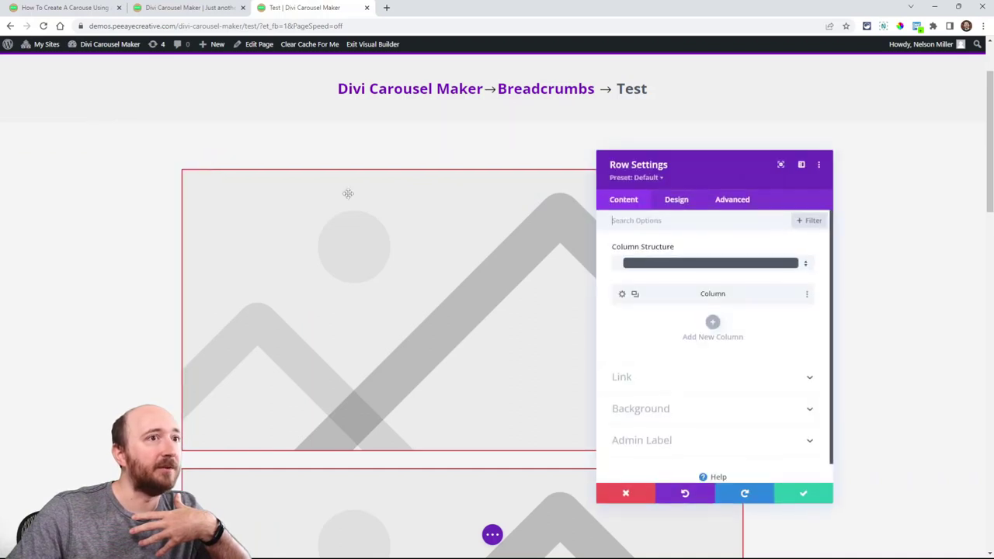
left_click(622, 295)
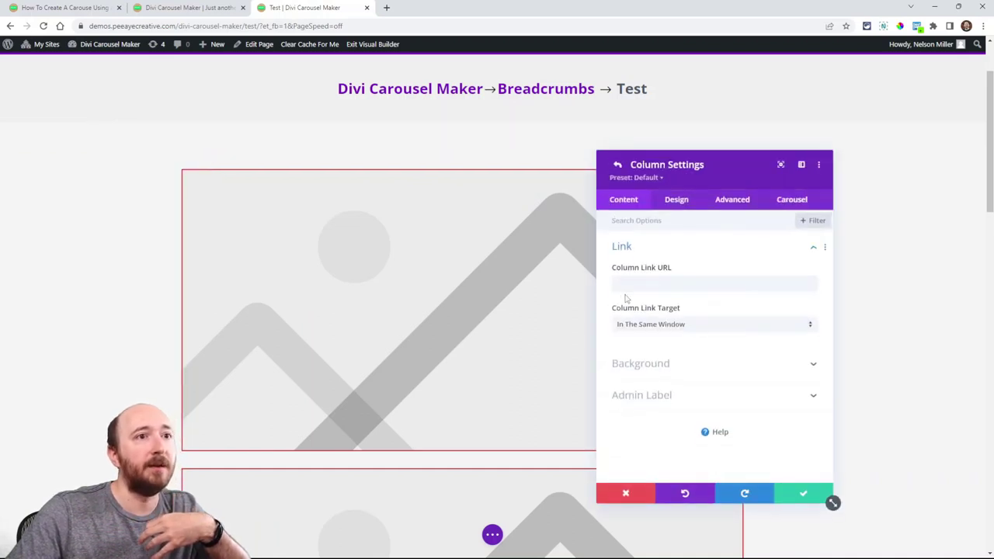
left_click(783, 204)
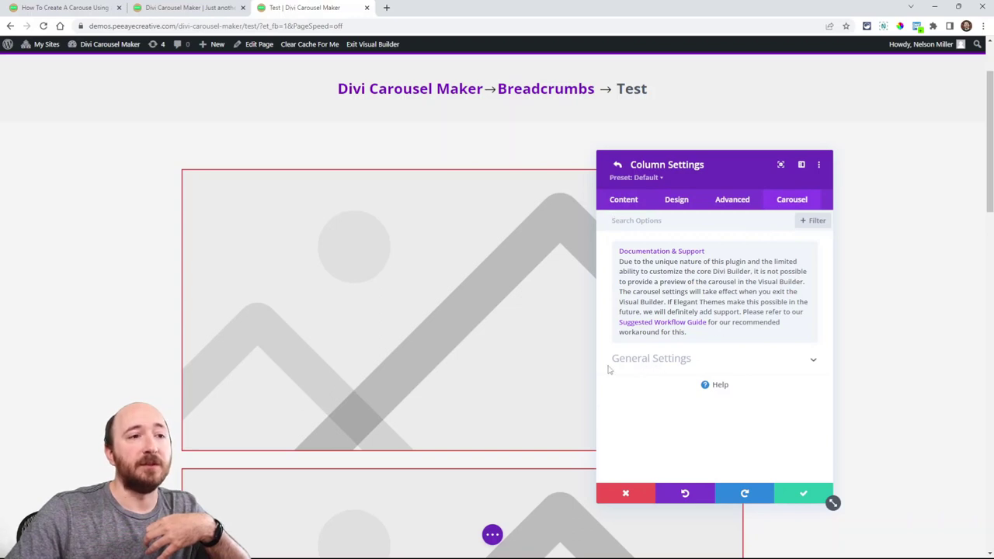
left_click(666, 361)
left_click(636, 398)
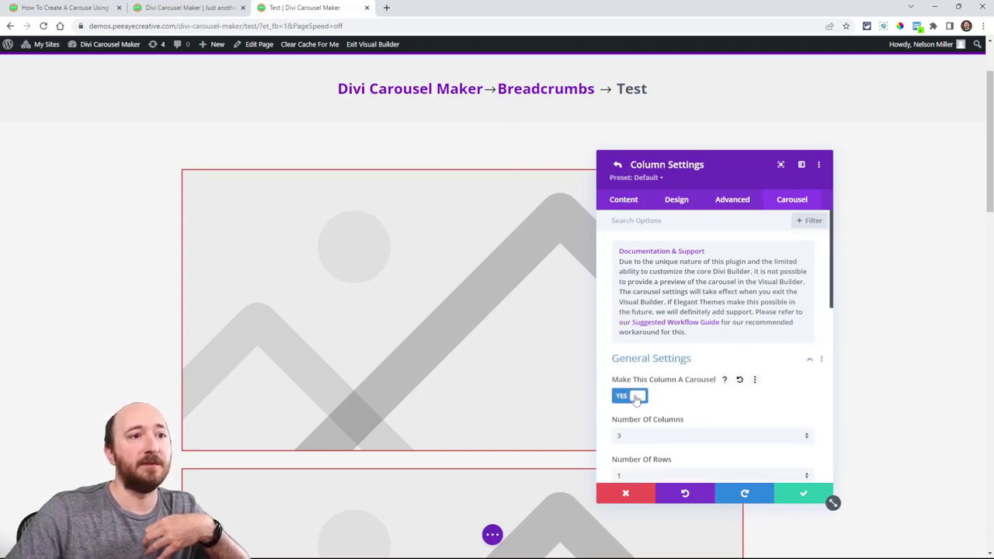
left_click_drag(737, 173, 716, 139)
scroll(755, 399, "down", 3)
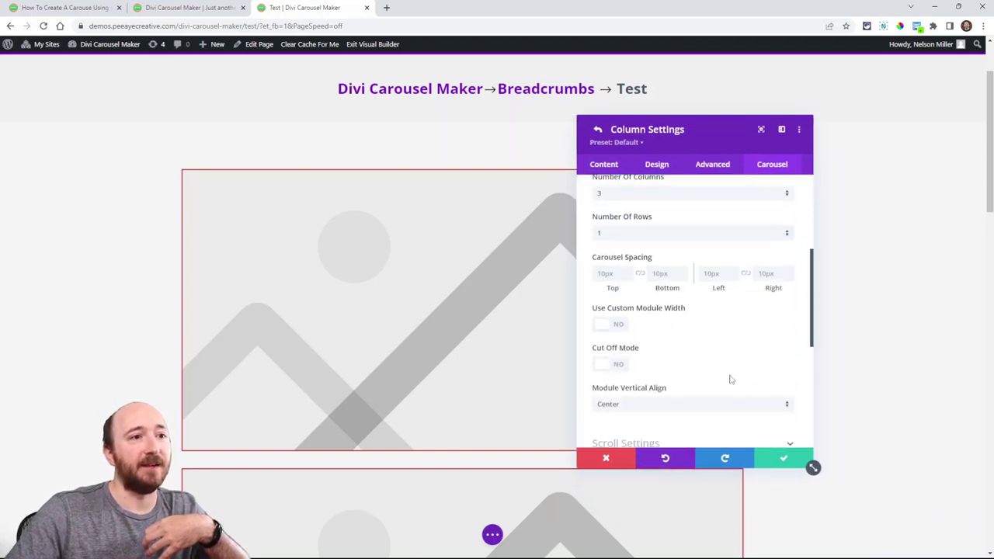
scroll(675, 345, "up", 2)
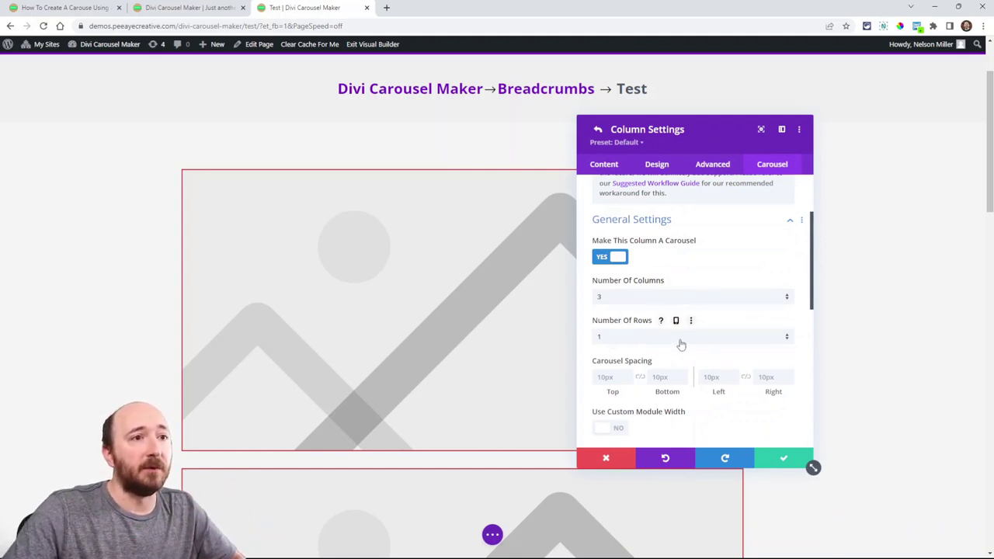
scroll(661, 328, "down", 2)
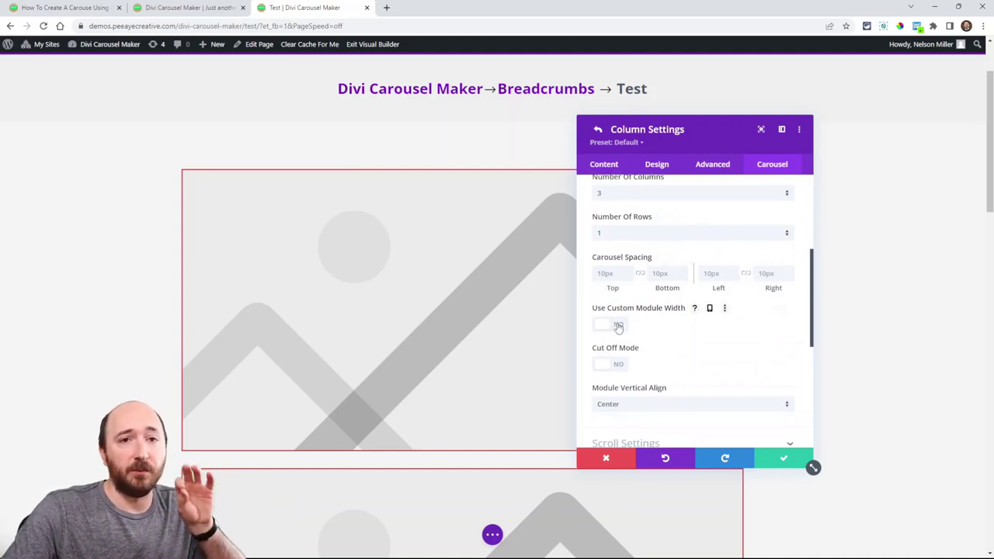
scroll(622, 326, "down", 2)
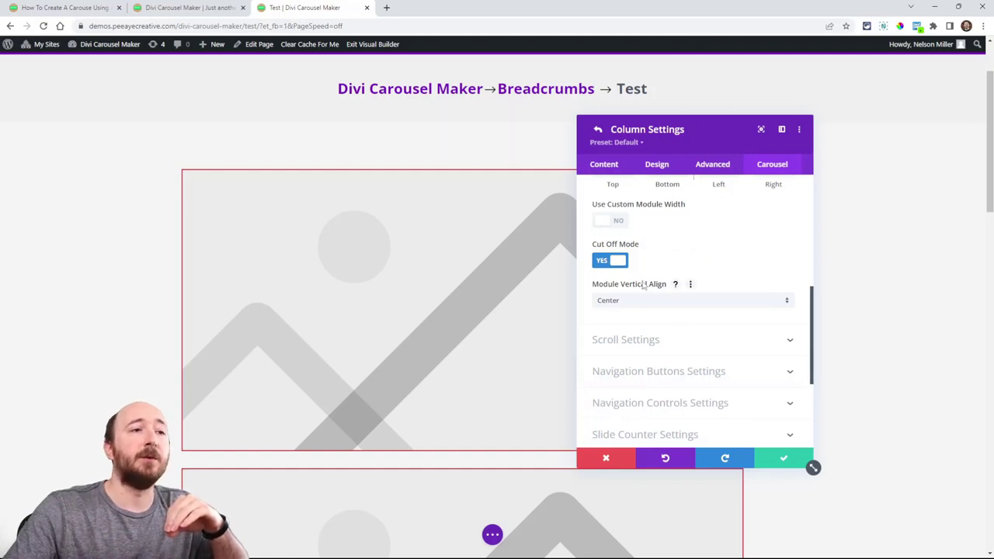
scroll(660, 320, "down", 3)
left_click(629, 235)
scroll(676, 284, "down", 4)
scroll(669, 282, "up", 1)
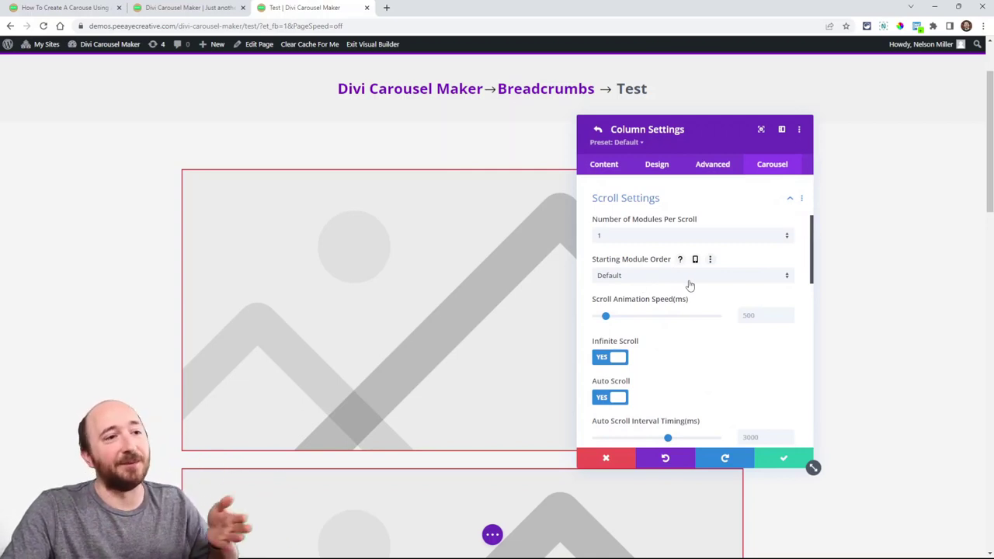
scroll(688, 285, "down", 2)
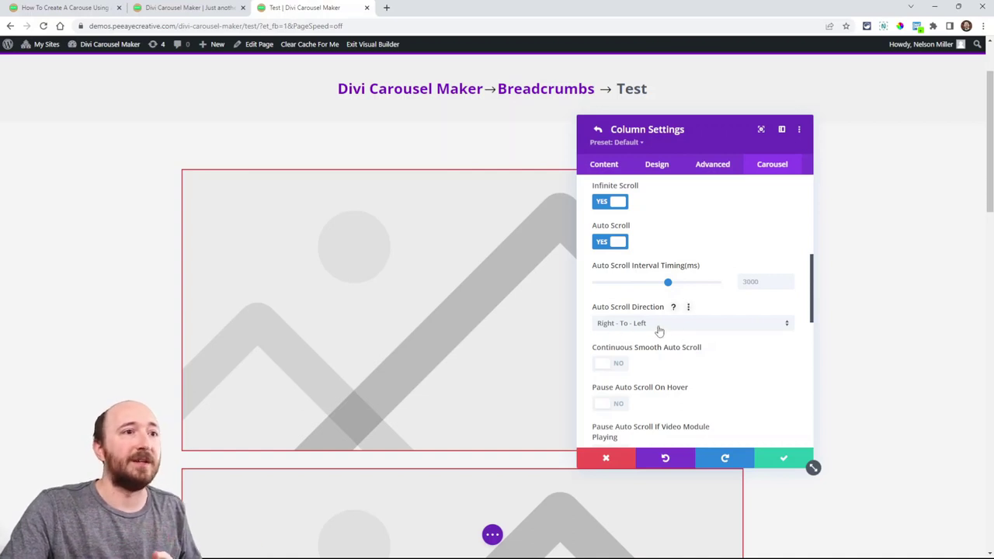
scroll(633, 331, "down", 2)
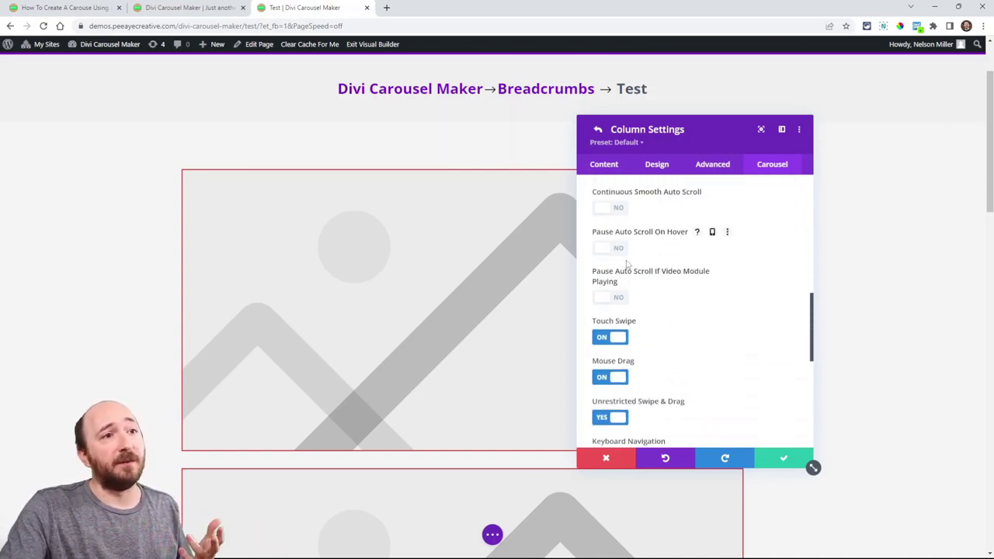
scroll(661, 296, "down", 3)
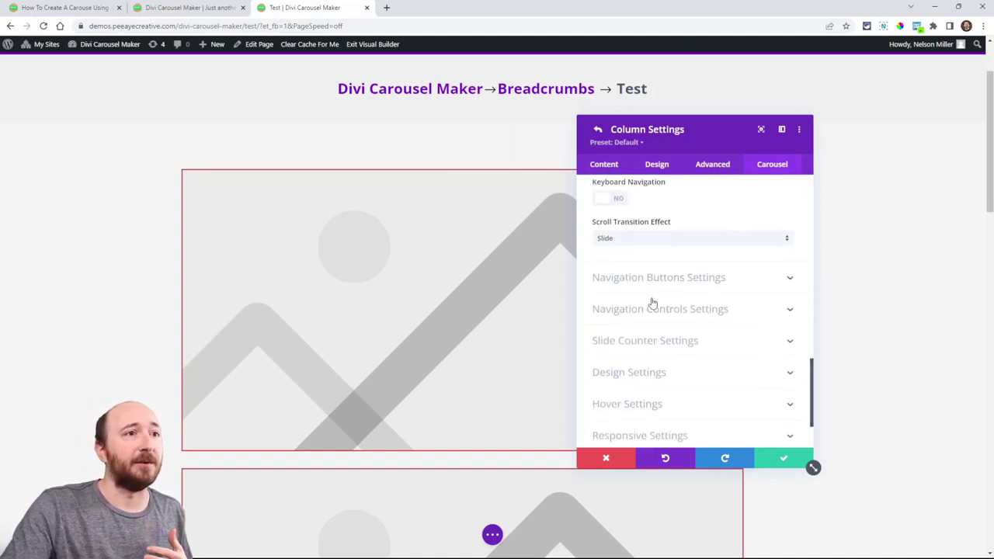
left_click(630, 239)
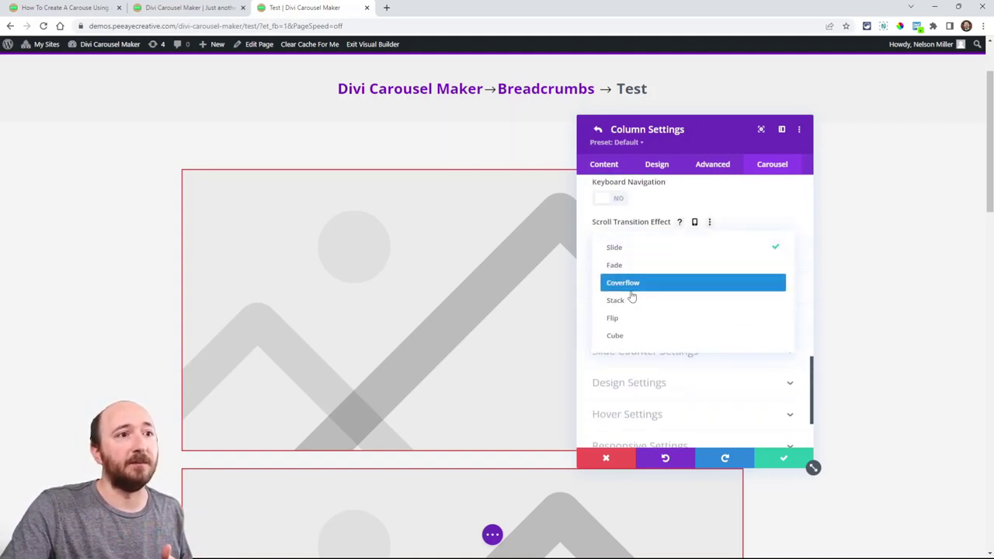
left_click(620, 248)
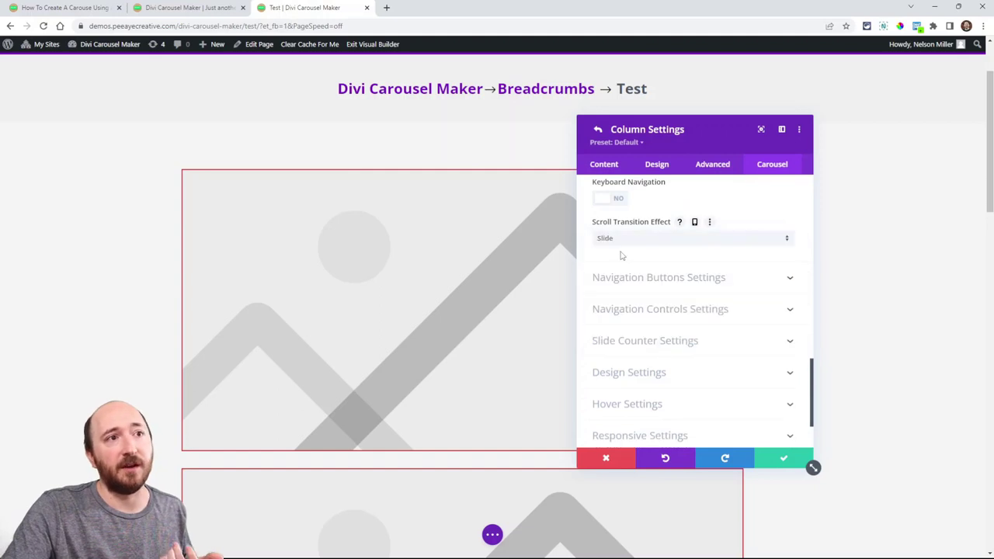
left_click(655, 281)
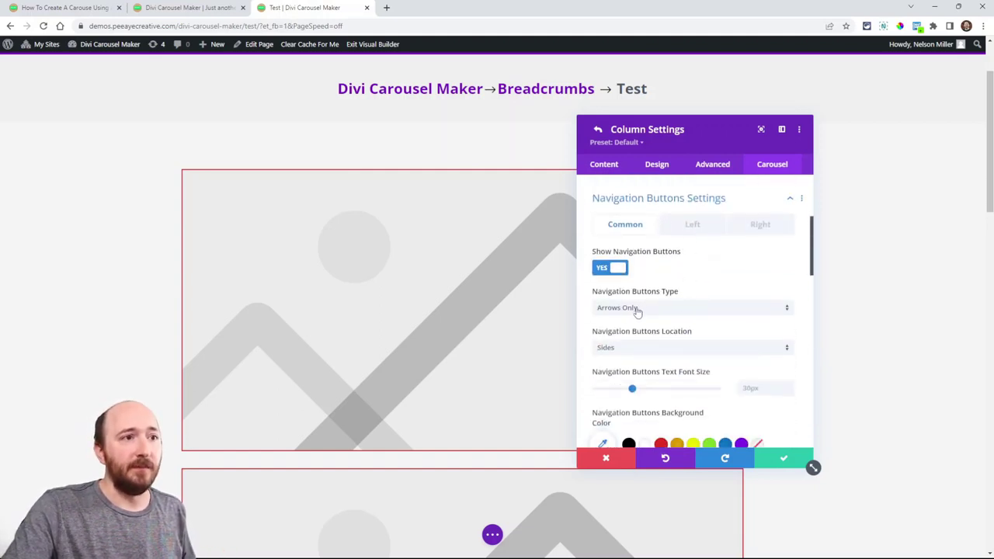
left_click(629, 310)
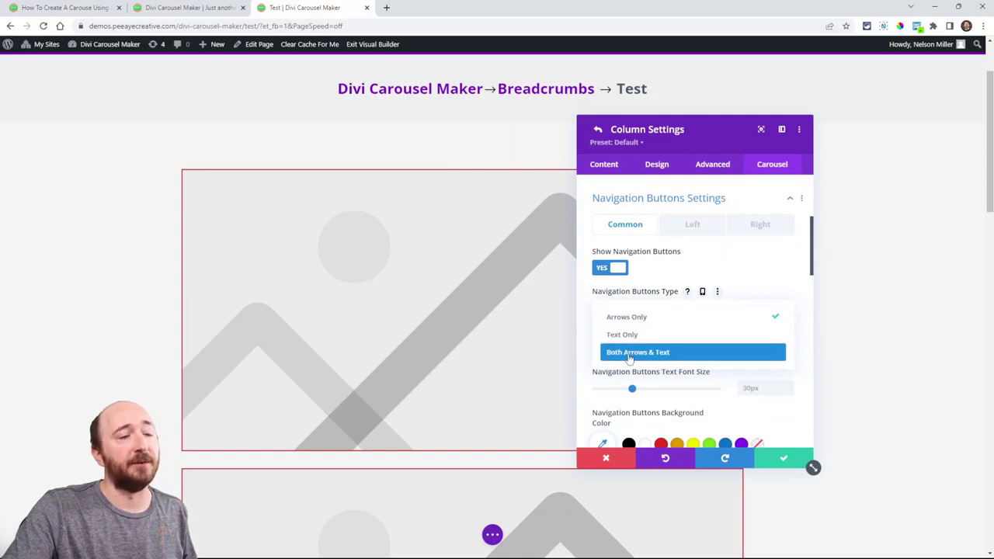
left_click(682, 288)
scroll(699, 311, "down", 2)
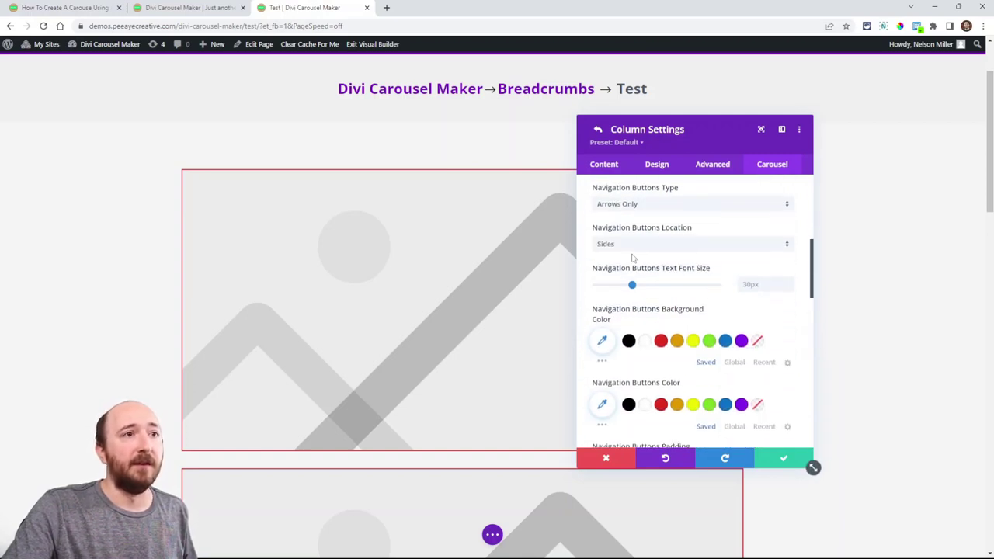
left_click(630, 246)
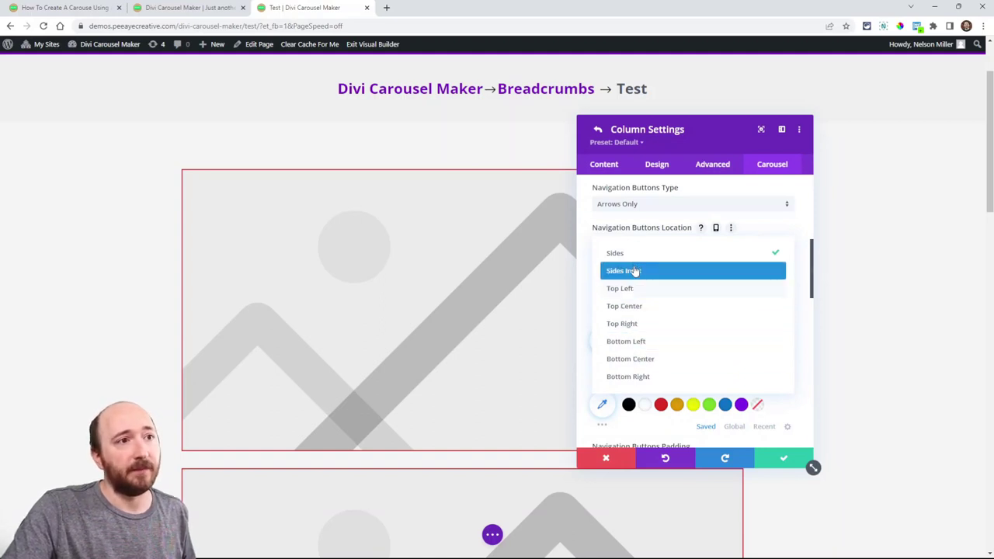
left_click(634, 257)
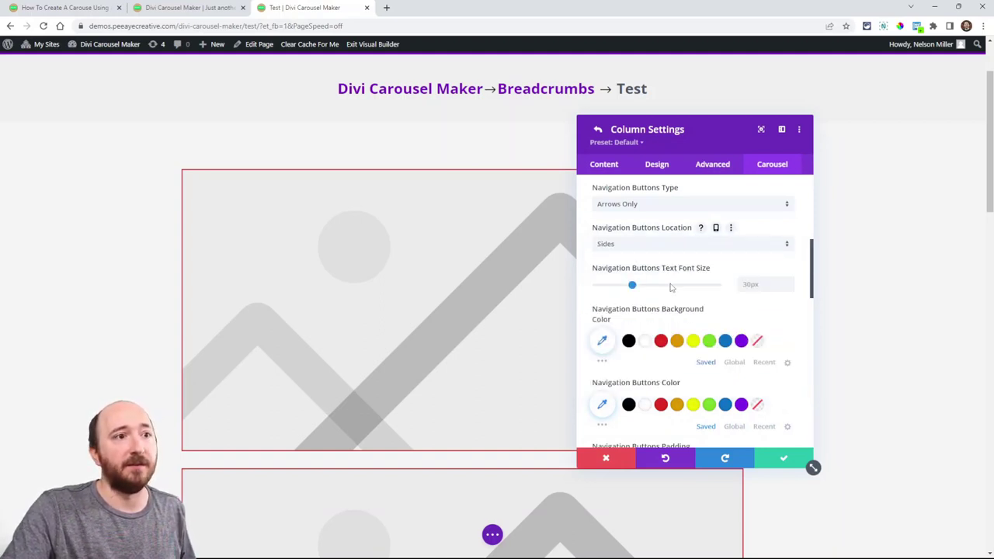
scroll(672, 288, "down", 2)
scroll(637, 295, "up", 4)
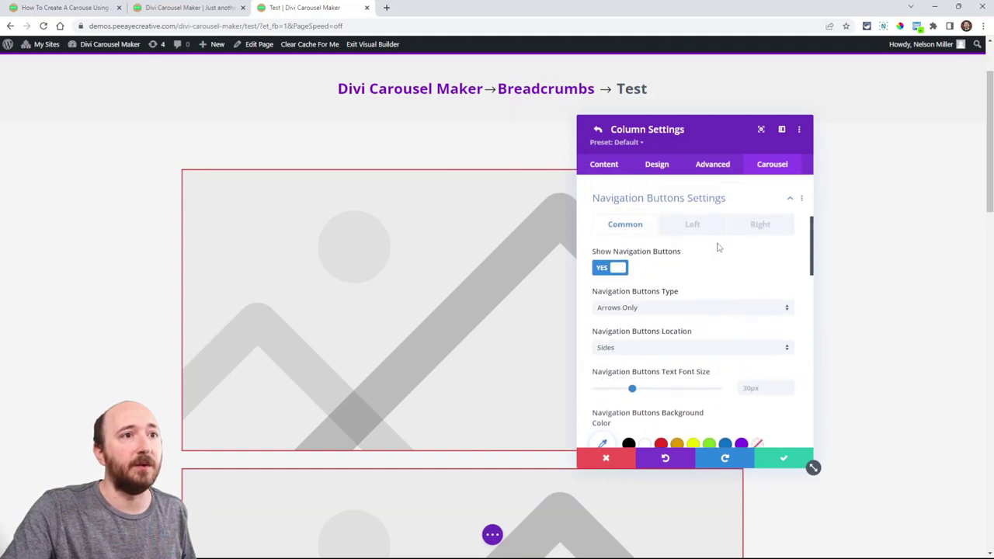
left_click(703, 227)
scroll(714, 261, "down", 1)
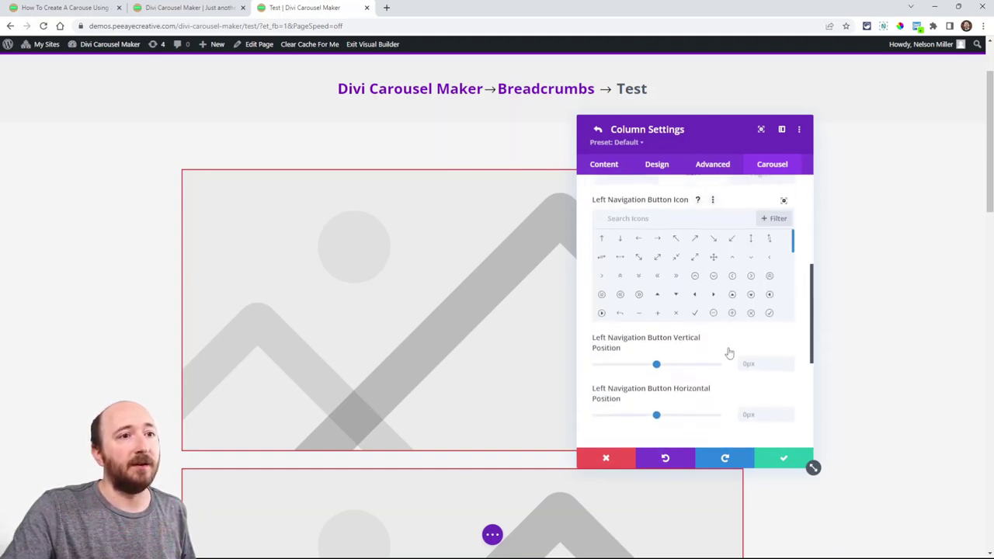
scroll(729, 354, "down", 3)
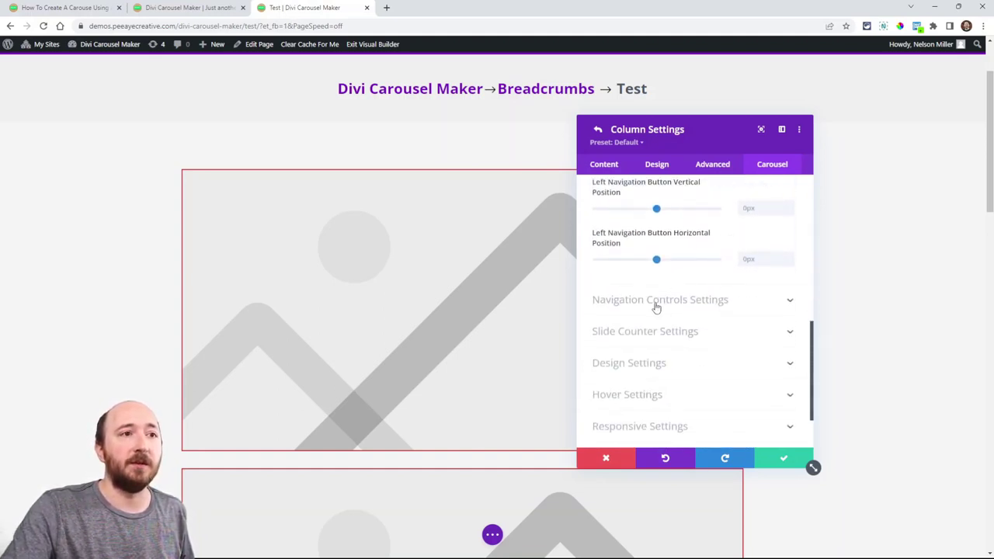
- Keep Dots as the carousel's navigation control type
left_click(657, 307)
scroll(706, 339, "down", 3)
left_click(617, 259)
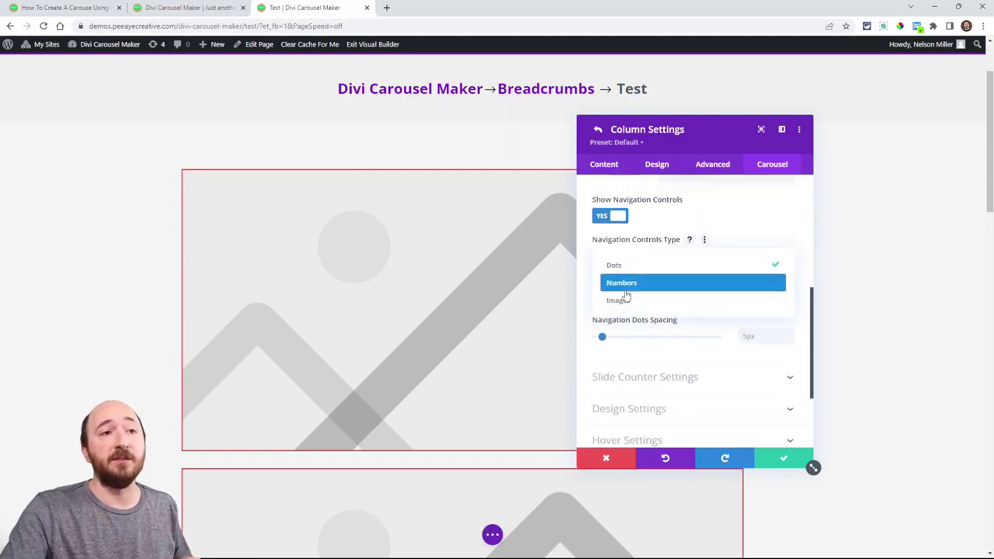
left_click(746, 233)
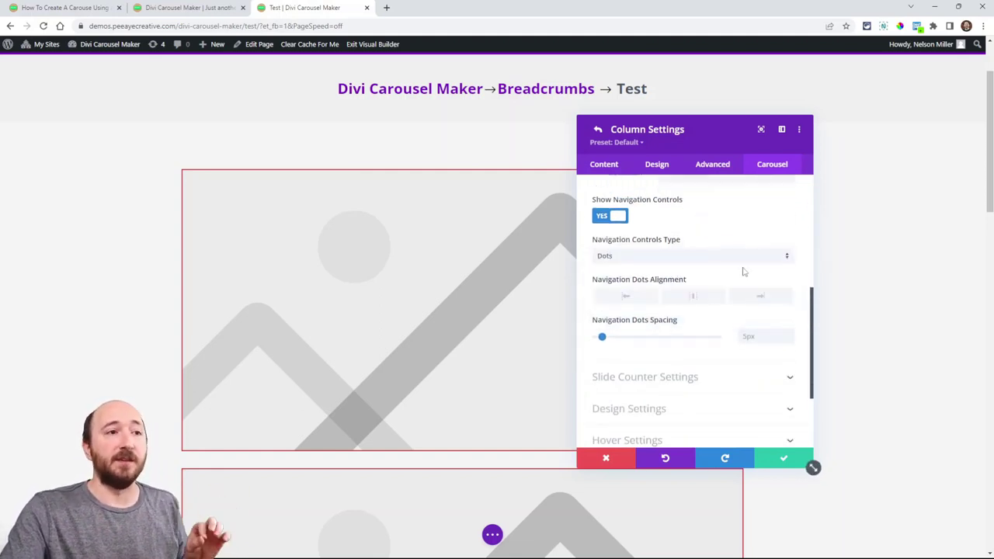
- Expand Slide Counter Settings, leaving Show Slide Counter at No
scroll(699, 295, "up", 2)
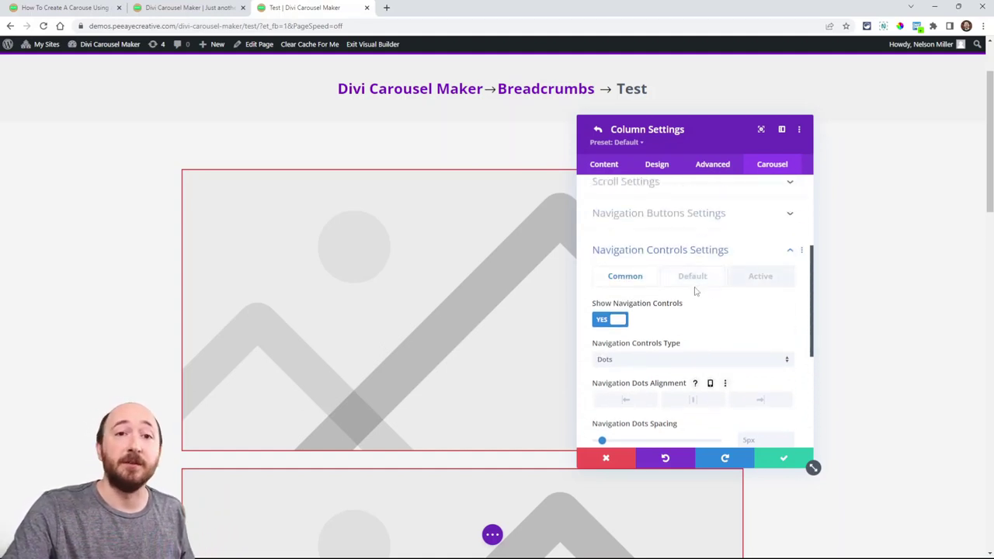
scroll(693, 295, "down", 4)
left_click(632, 264)
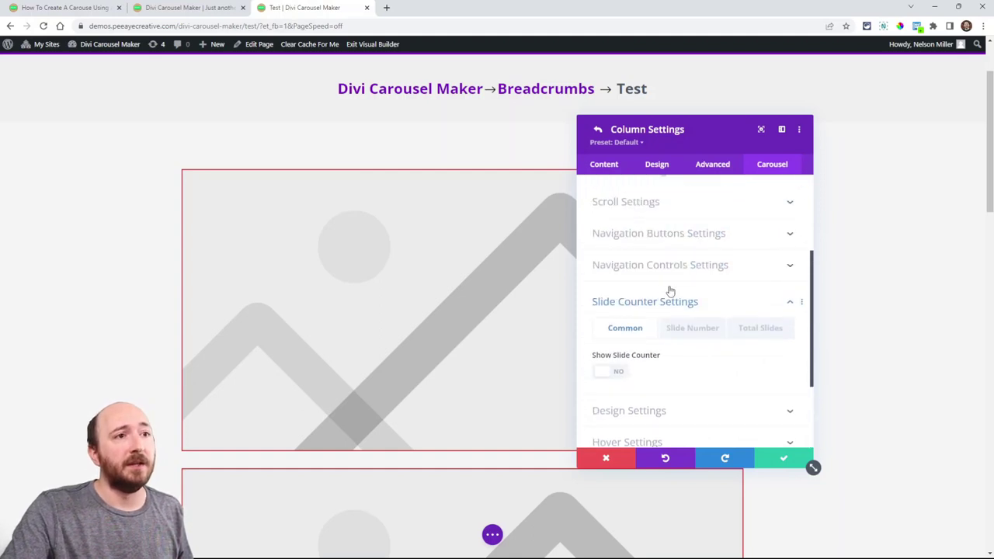
scroll(684, 332, "down", 1)
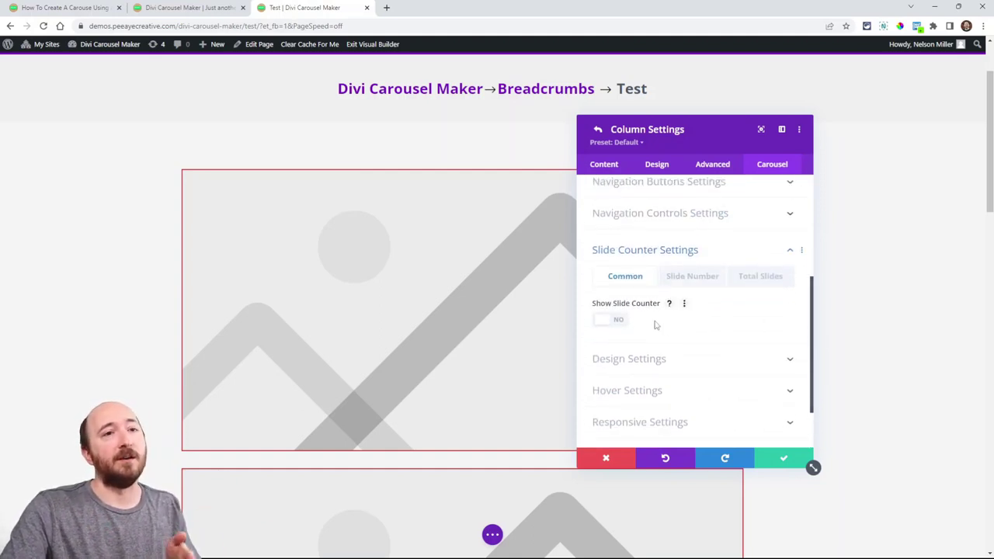
scroll(686, 335, "down", 1)
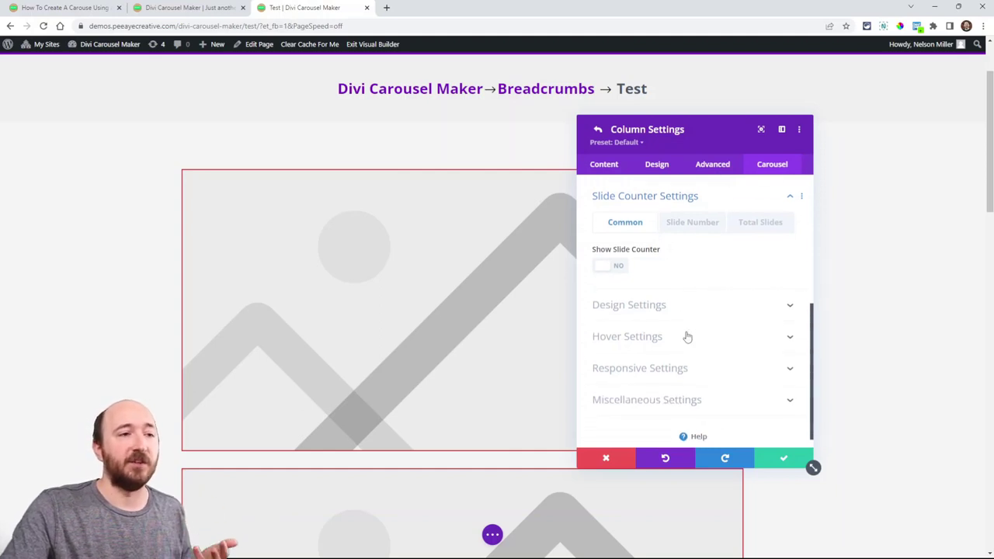
- Set the carousel's Highlighted Module to Center
left_click(633, 292)
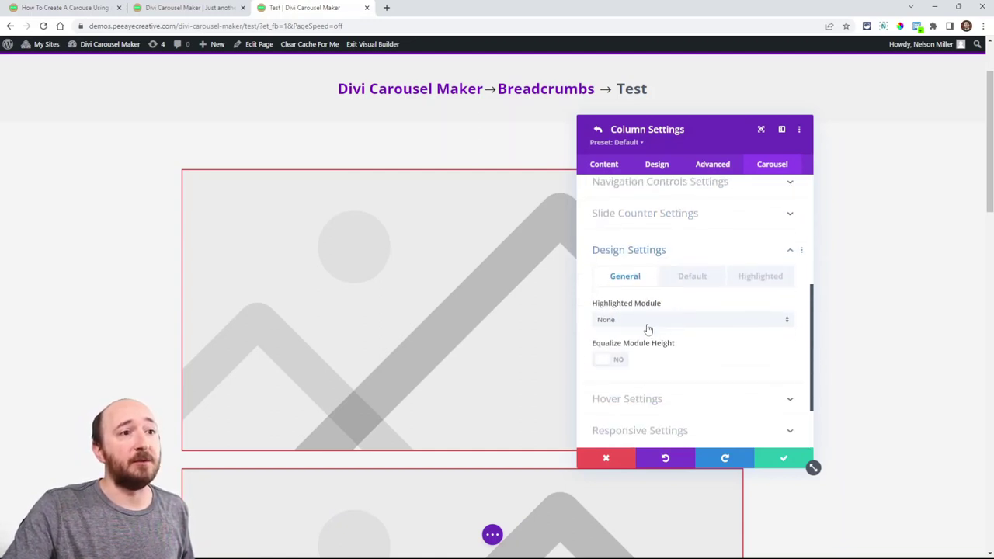
left_click(651, 324)
left_click(689, 285)
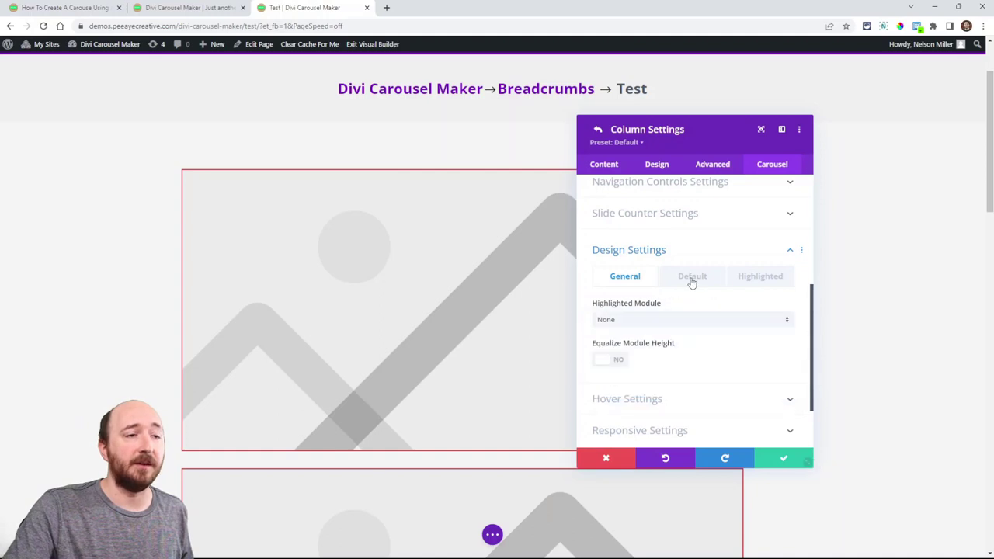
left_click(634, 317)
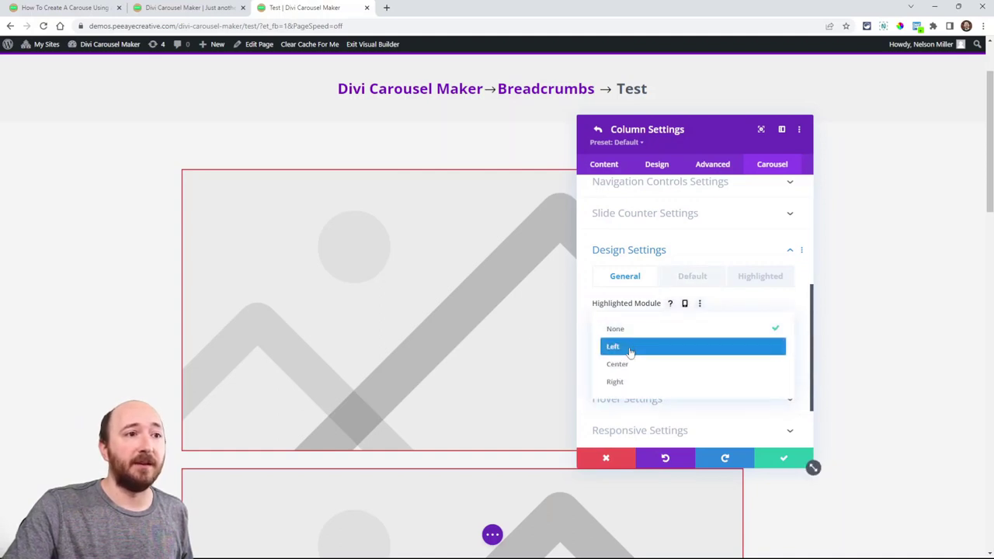
left_click(629, 363)
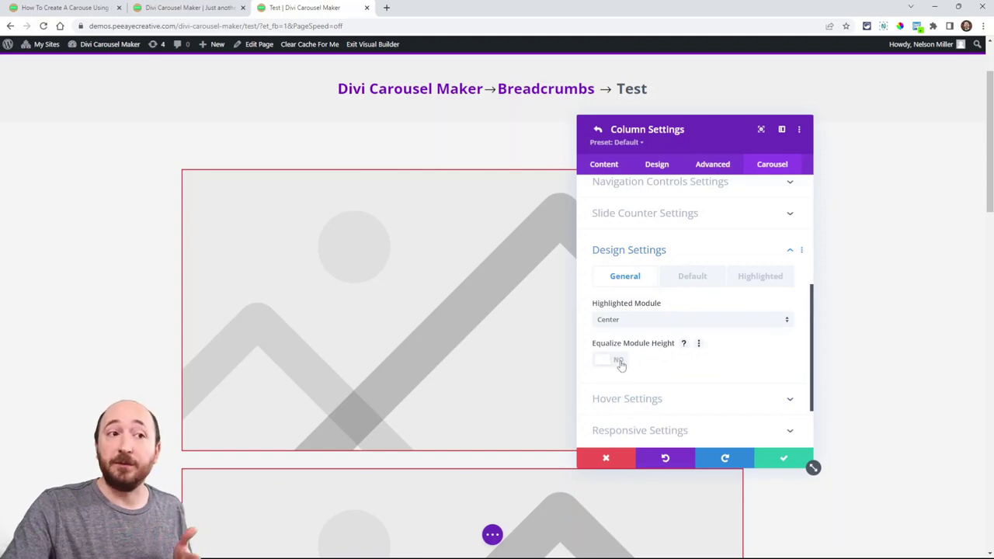
- Review the default and highlighted module styling options
left_click(688, 282)
scroll(664, 308, "down", 1)
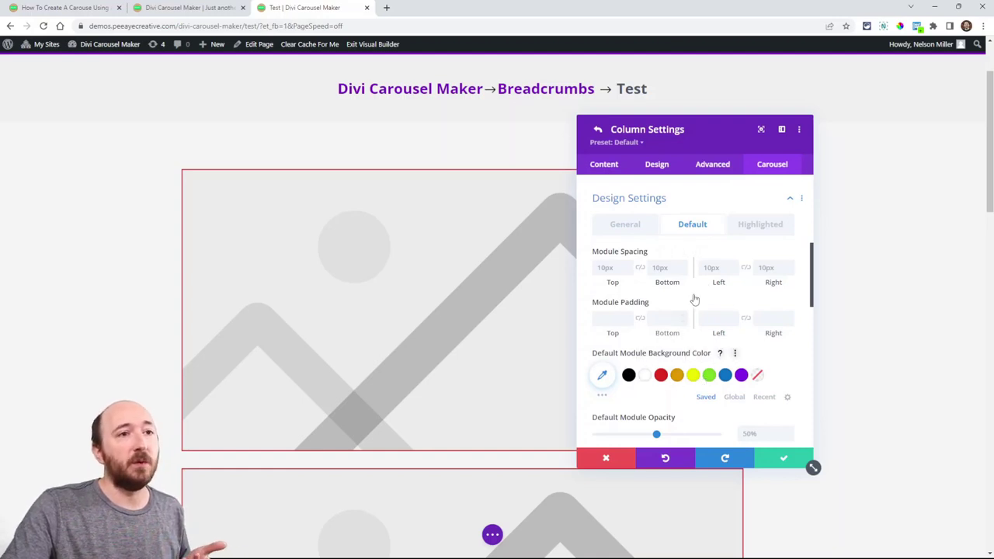
left_click(752, 226)
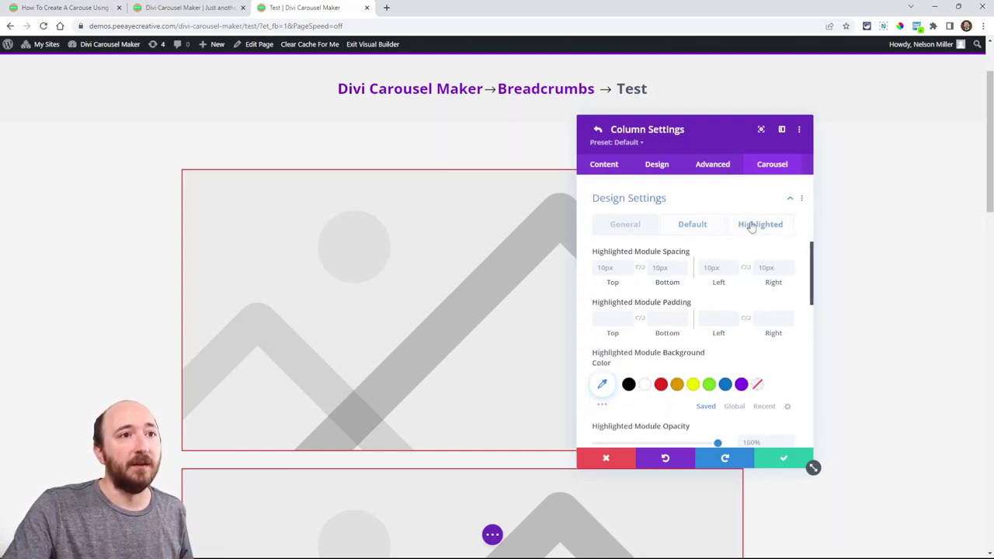
left_click(706, 233)
left_click(754, 231)
left_click(630, 232)
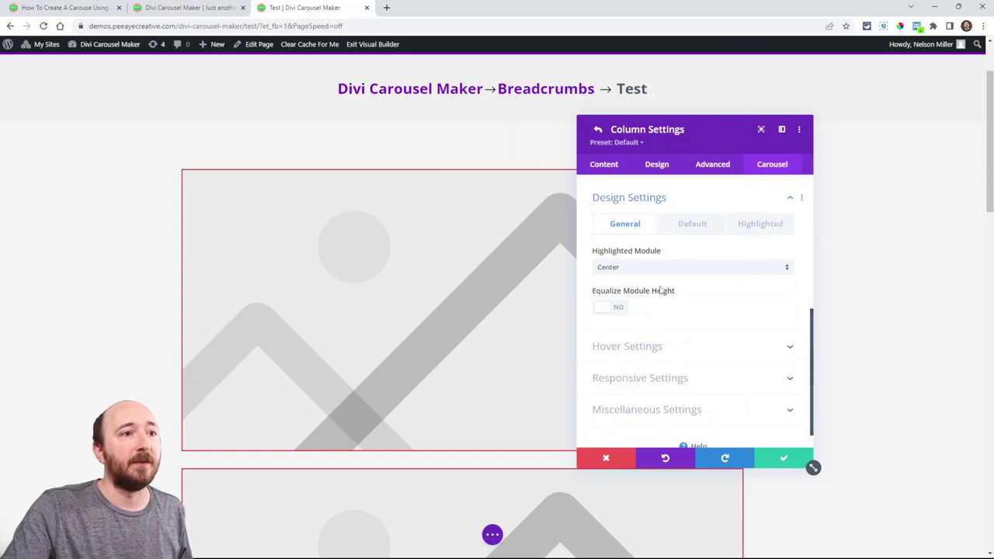
- Set the Module Hover Effect to Grow
left_click(621, 322)
left_click(639, 345)
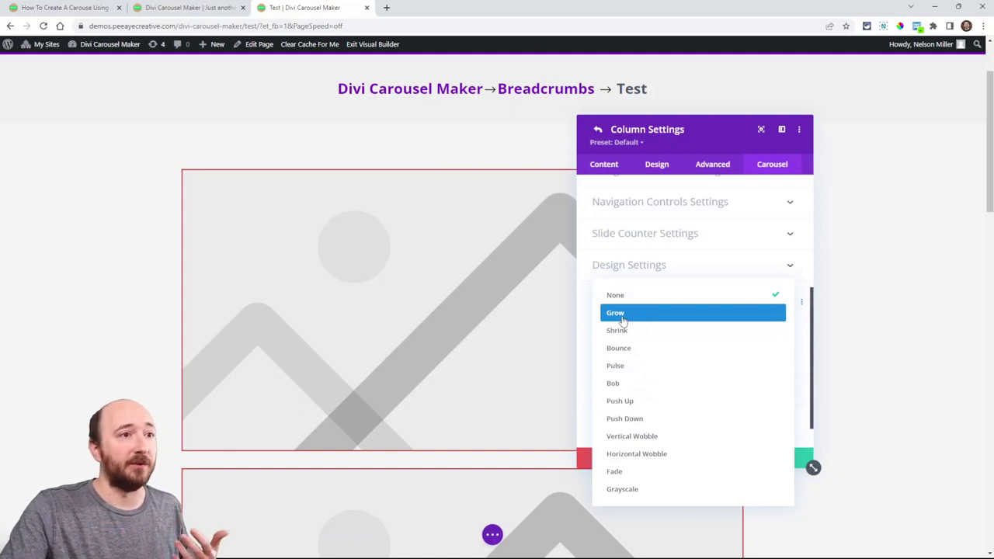
left_click(621, 319)
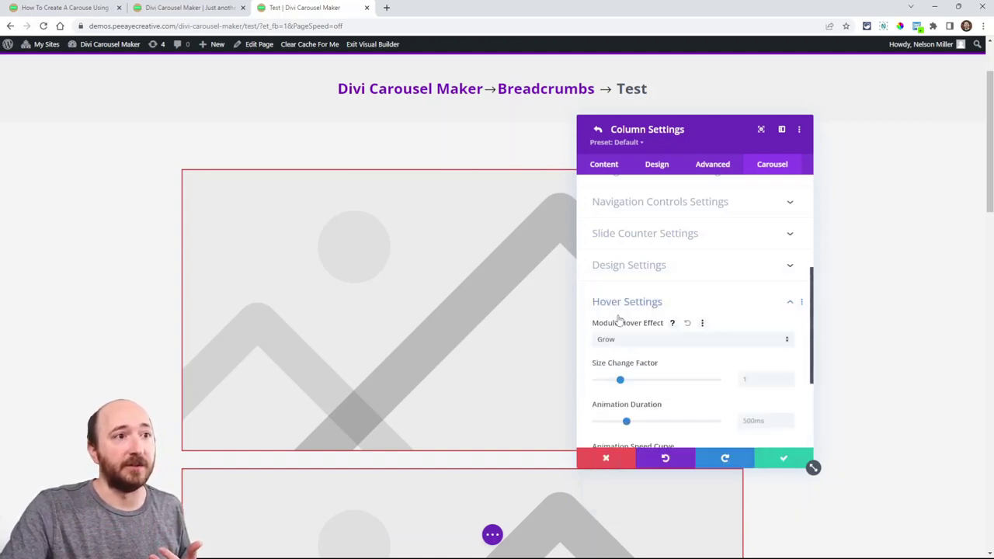
scroll(666, 339, "down", 3)
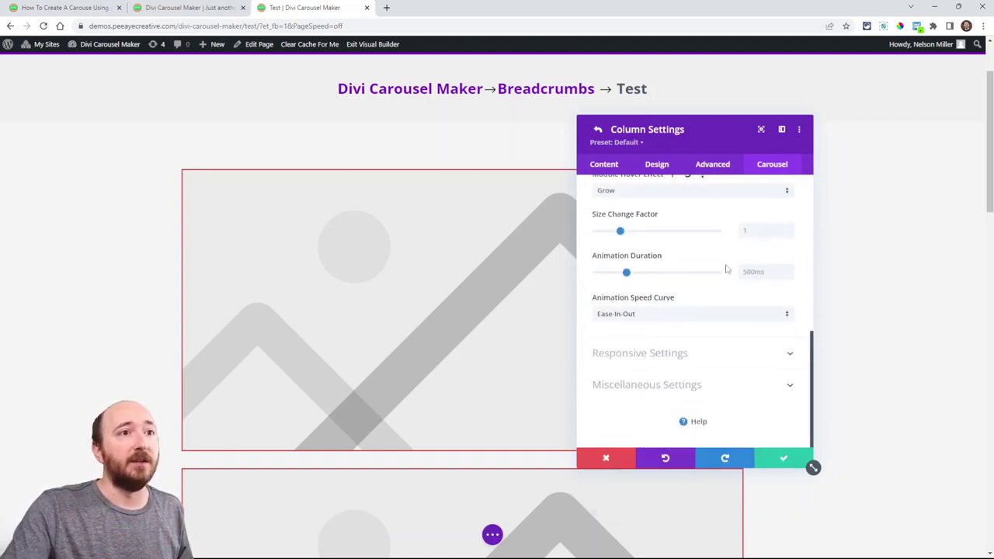
- Review visibility options and the desktop, tablet and phone column counts
left_click(652, 352)
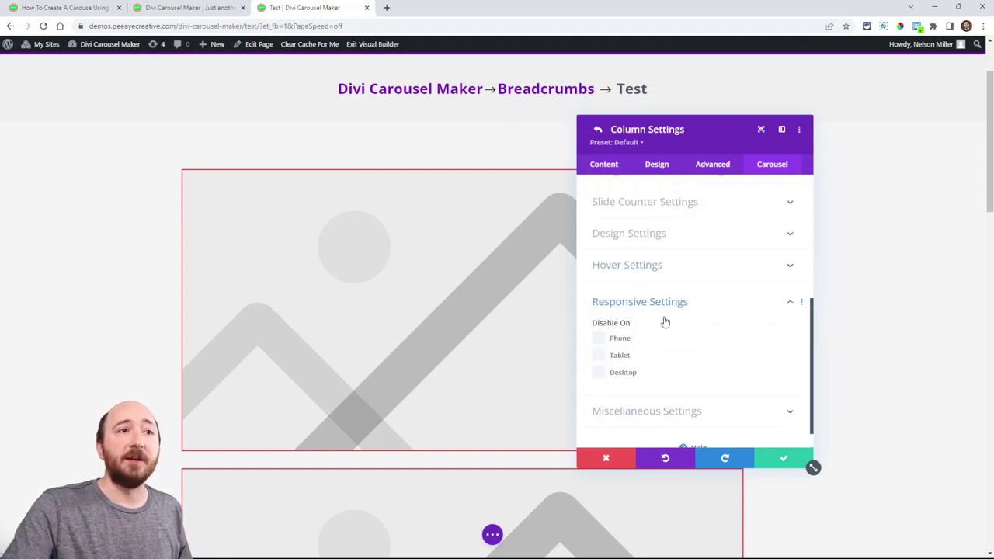
scroll(652, 320, "up", 5)
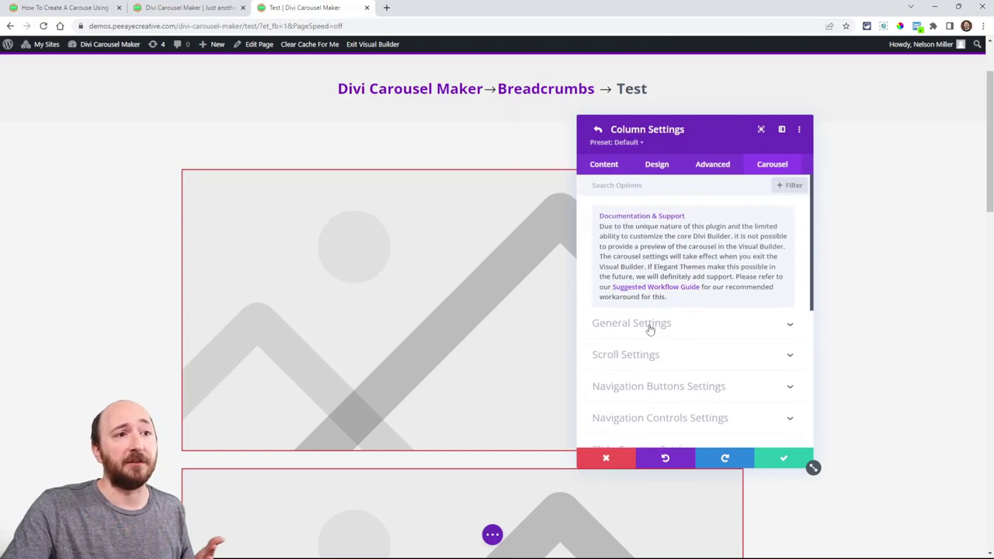
left_click(649, 327)
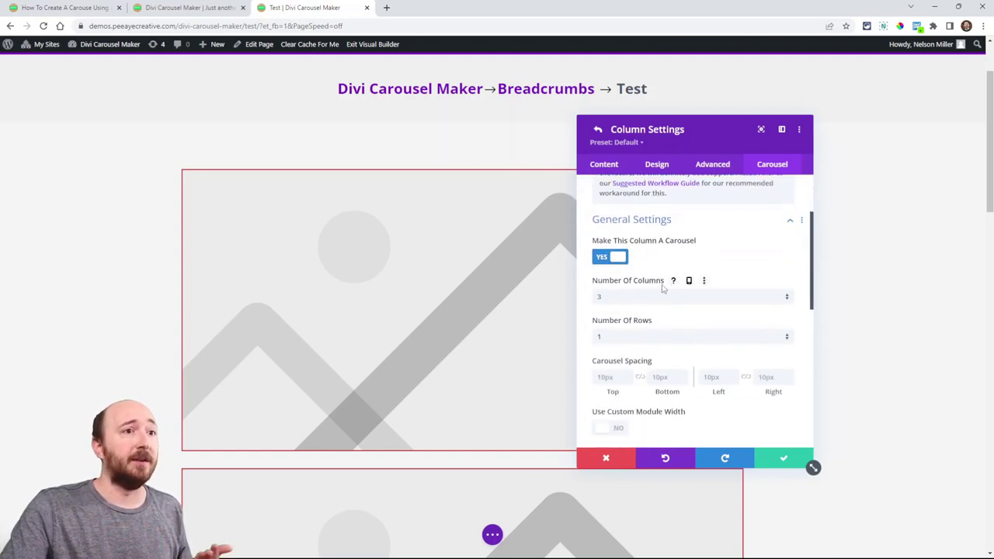
left_click(689, 281)
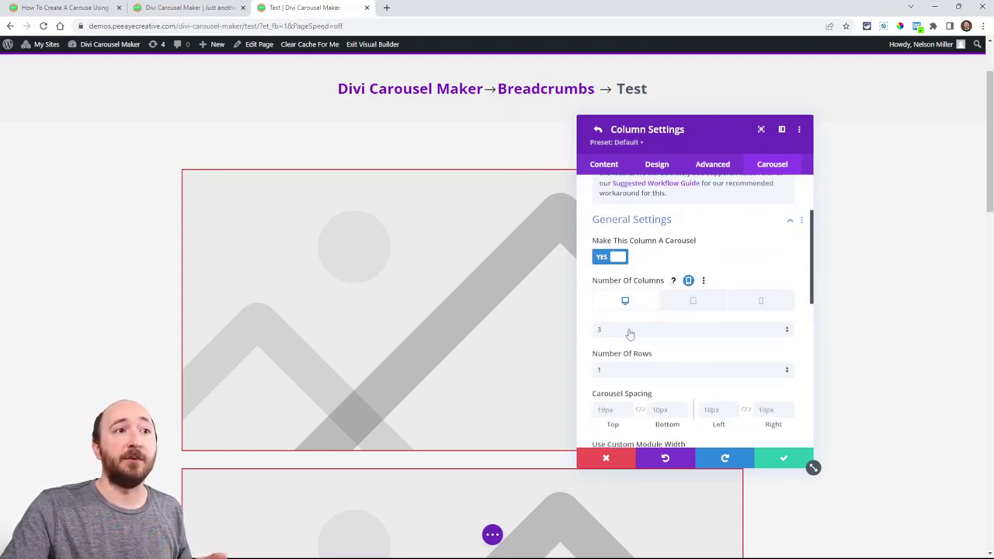
left_click(684, 305)
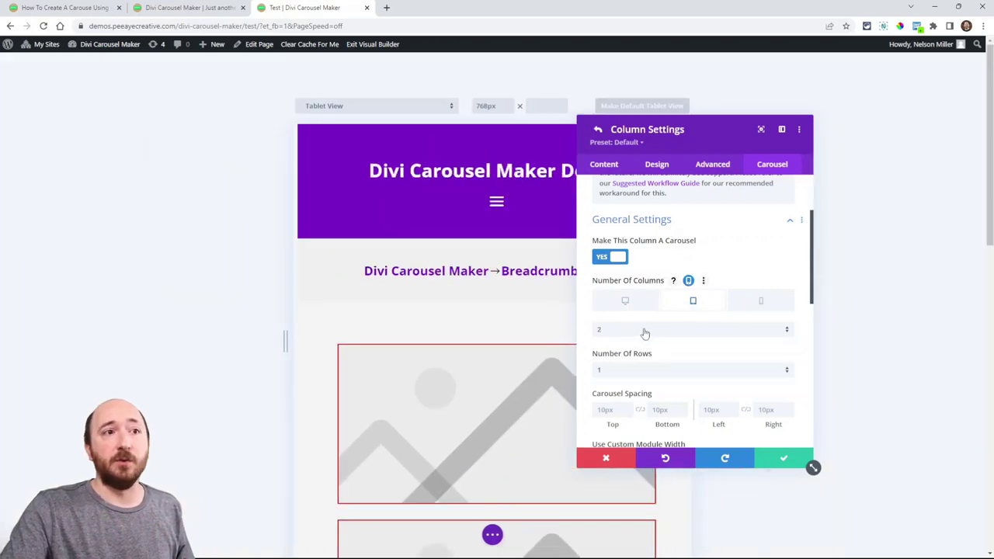
left_click(759, 302)
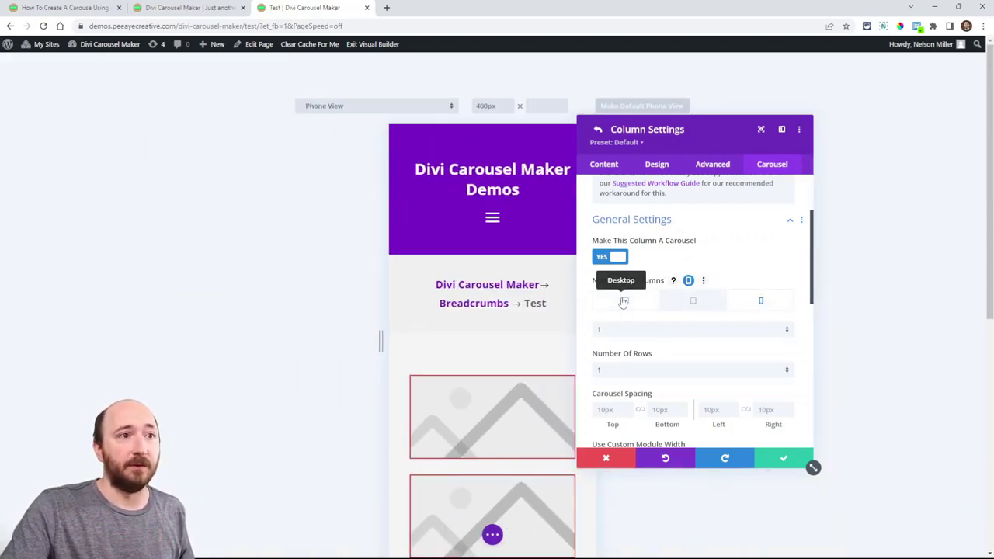
left_click(623, 302)
scroll(695, 365, "down", 10)
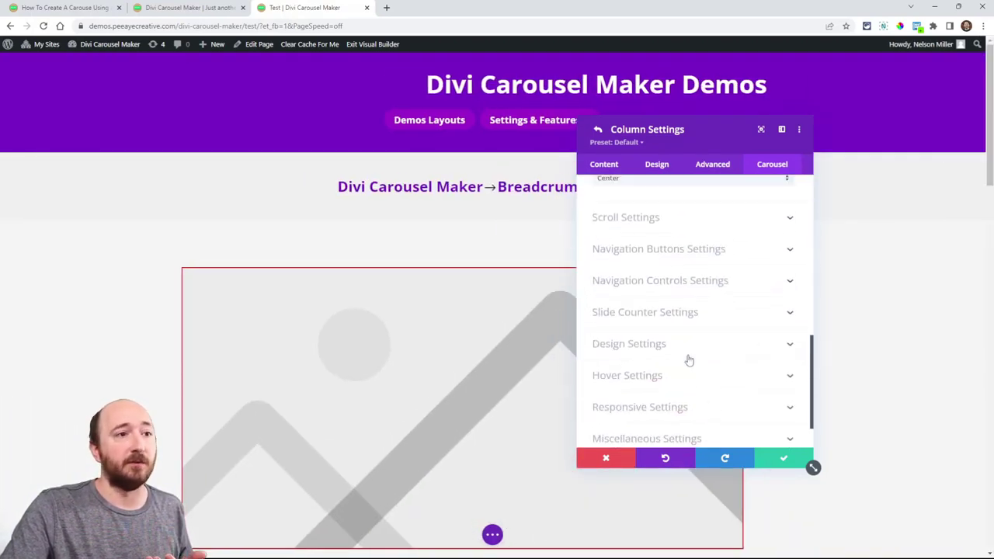
- Save the column's carousel settings and close the row settings
left_click(648, 382)
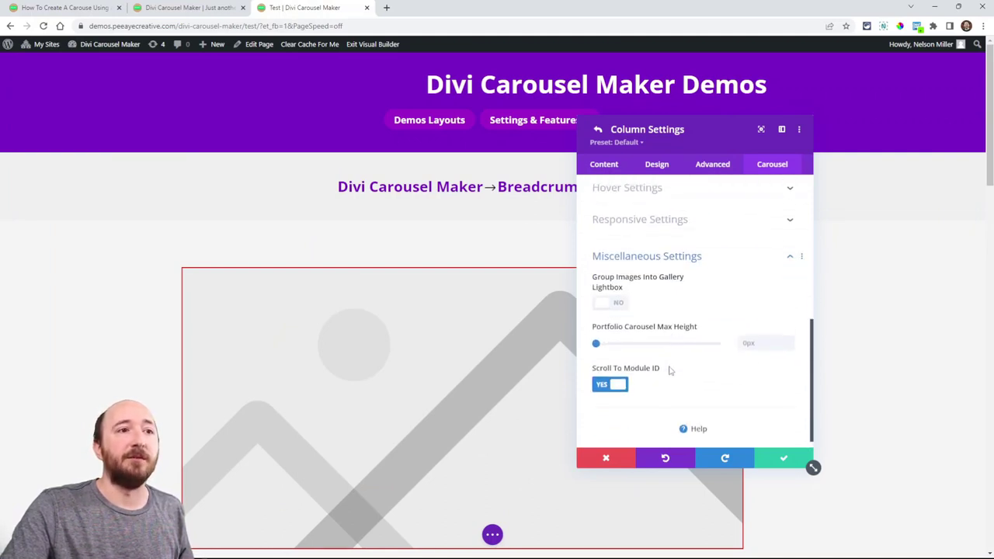
left_click(779, 459)
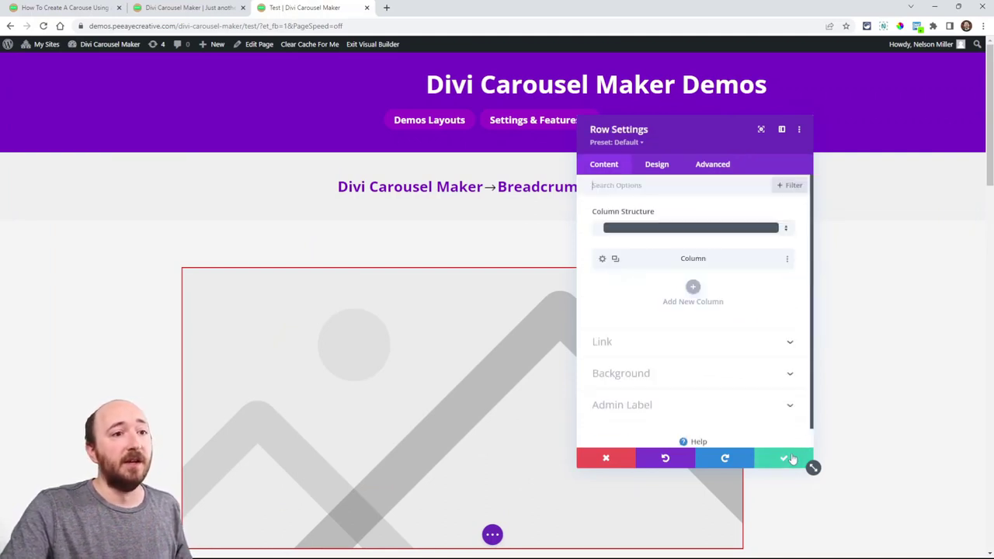
left_click(783, 459)
- Exit the visual builder to the live Test page
scroll(396, 317, "down", 3)
scroll(396, 317, "down", 10)
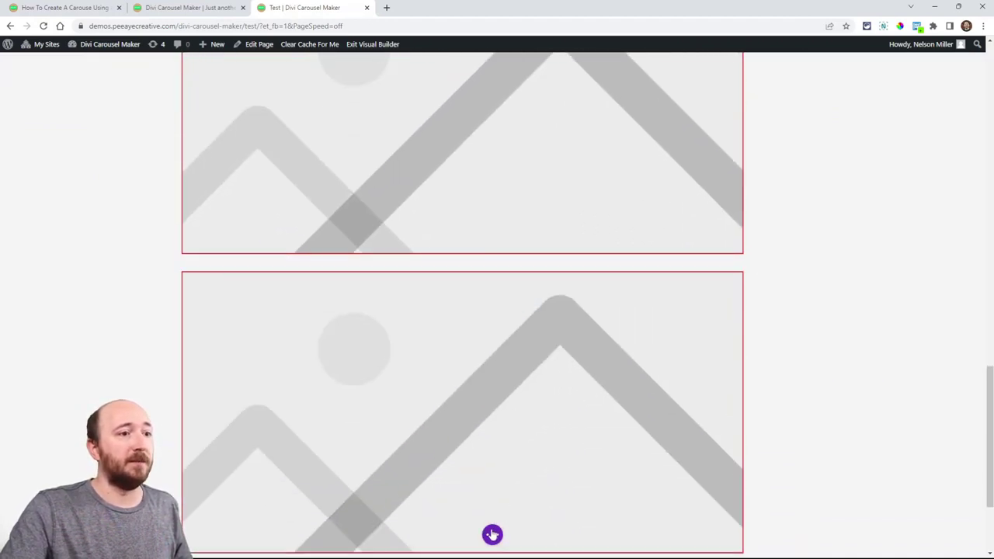
left_click(492, 535)
scroll(693, 414, "up", 10)
scroll(503, 314, "up", 1)
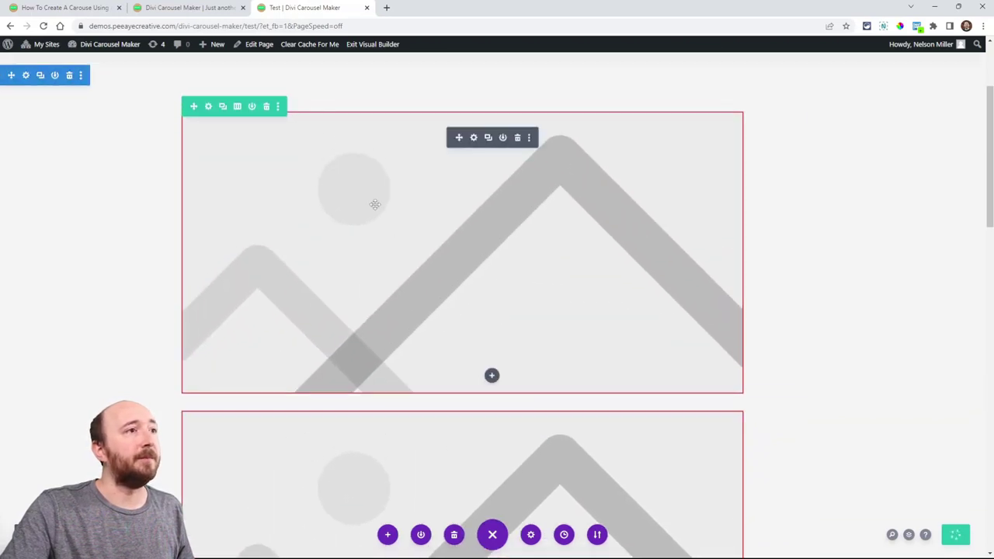
left_click(373, 45)
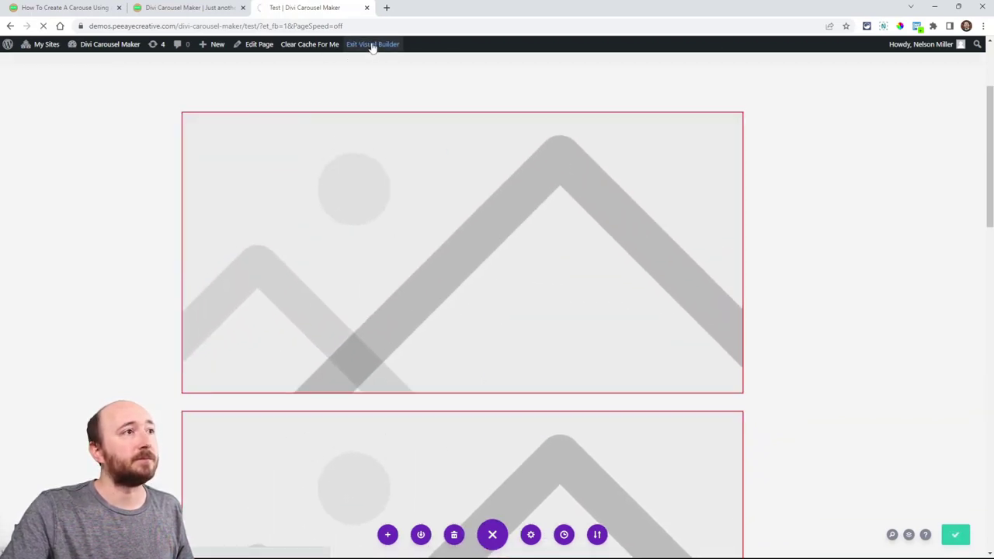
scroll(249, 186, "down", 1)
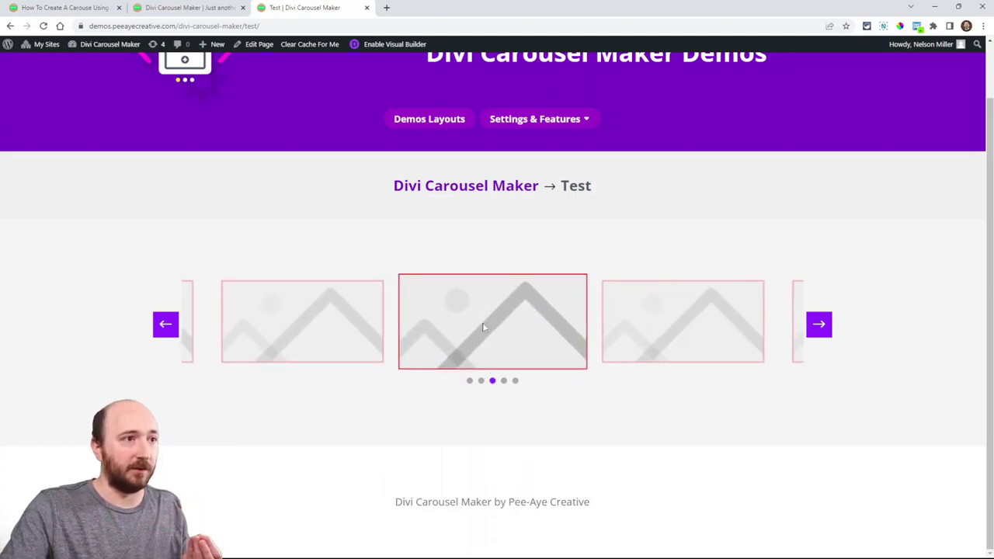
- Jump the carousel to slides 4, 1 and 5, then advance it until it wraps to the first slide
left_click(504, 381)
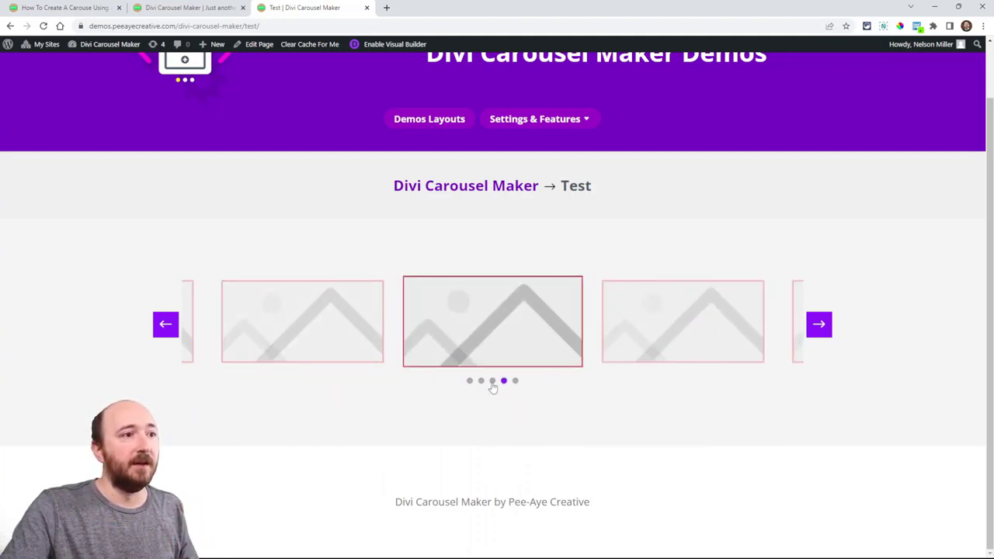
left_click(469, 382)
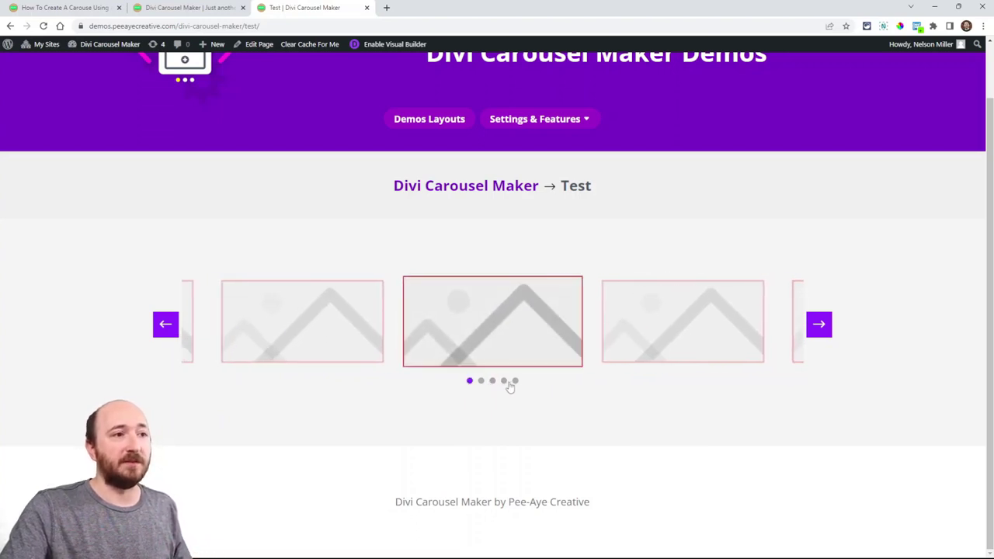
left_click(515, 381)
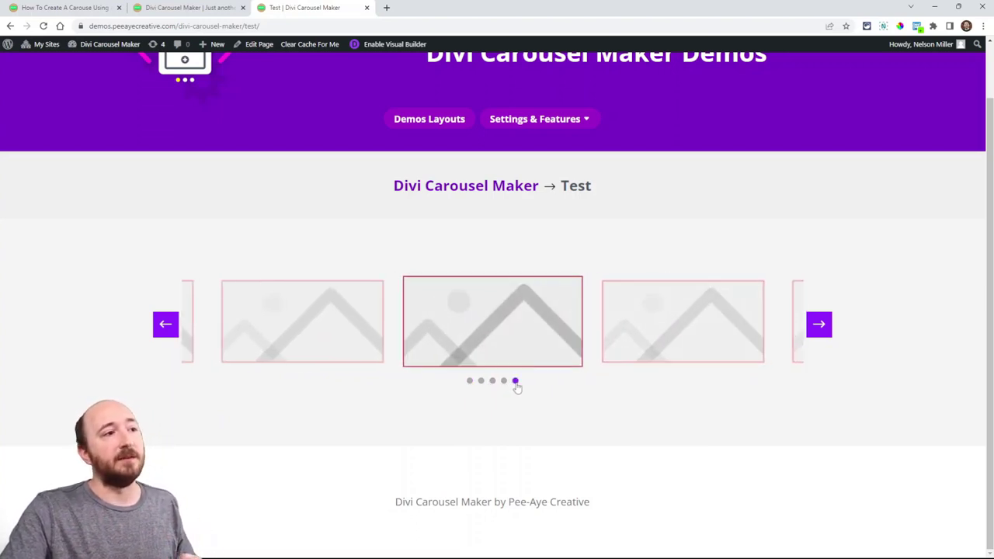
left_click(818, 326)
left_click(819, 334)
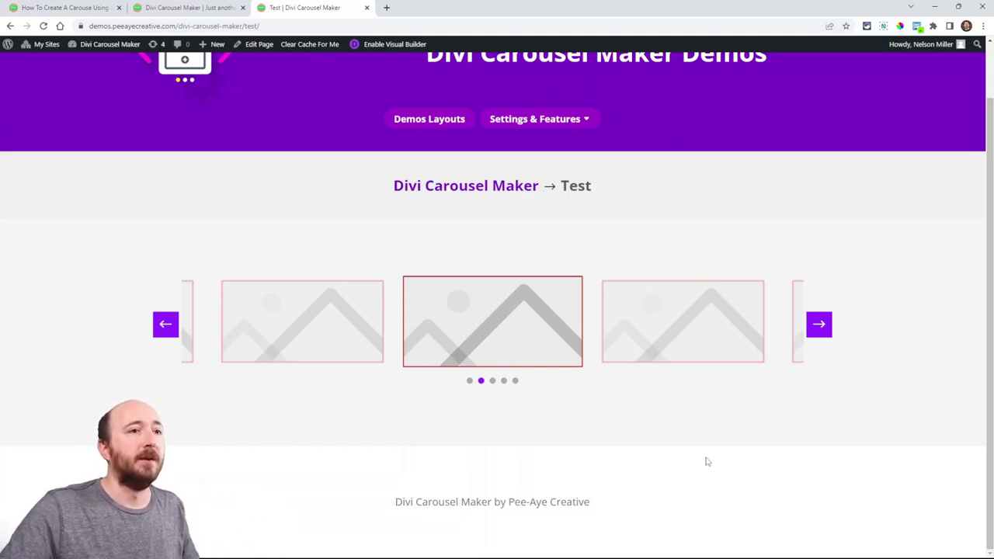
left_click(821, 326)
left_click(821, 326)
left_click(820, 327)
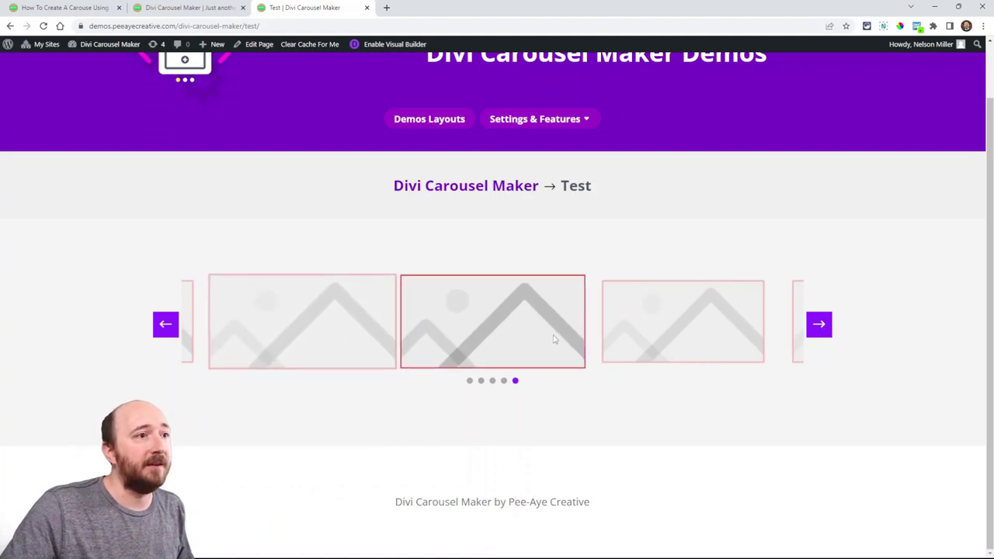
left_click(821, 330)
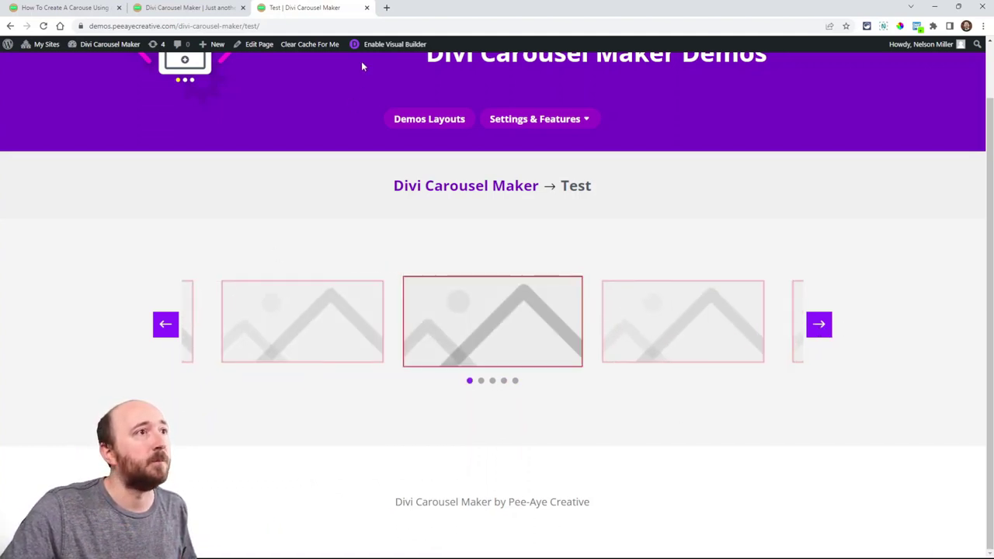
- Duplicate the Test page tab and enable the visual builder in the copy
right_click(303, 13)
left_click(325, 88)
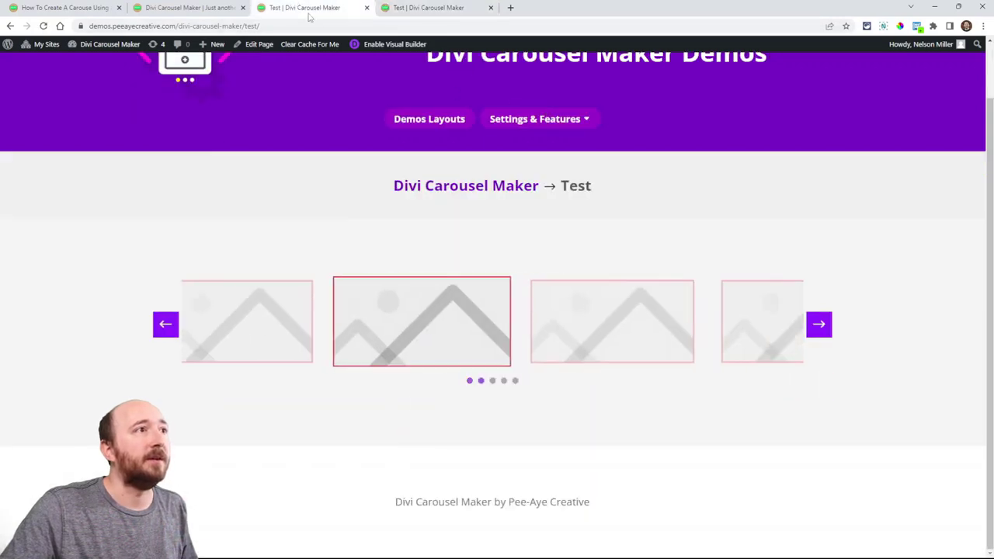
left_click(384, 44)
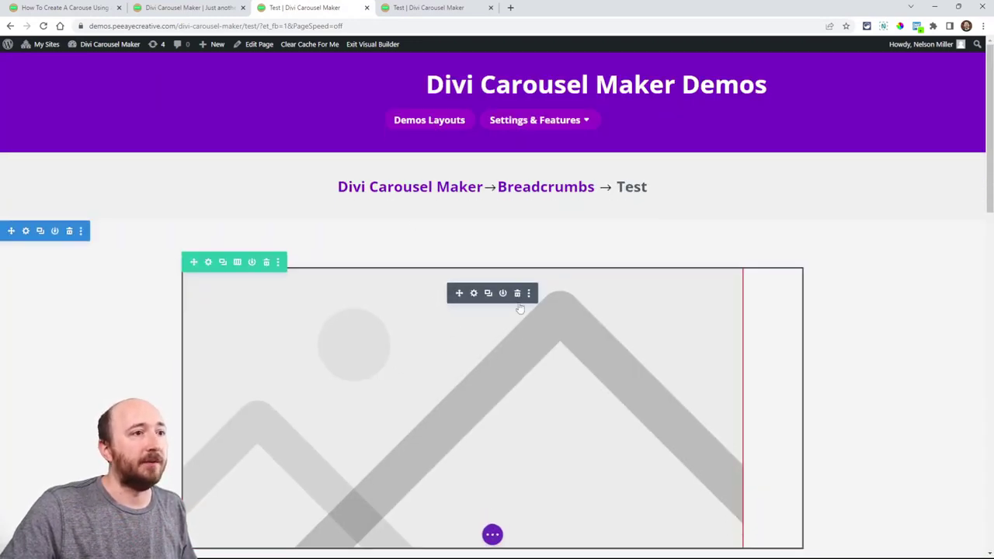
- Delete an extra carousel slide, then add and save a Text module
left_click(518, 295)
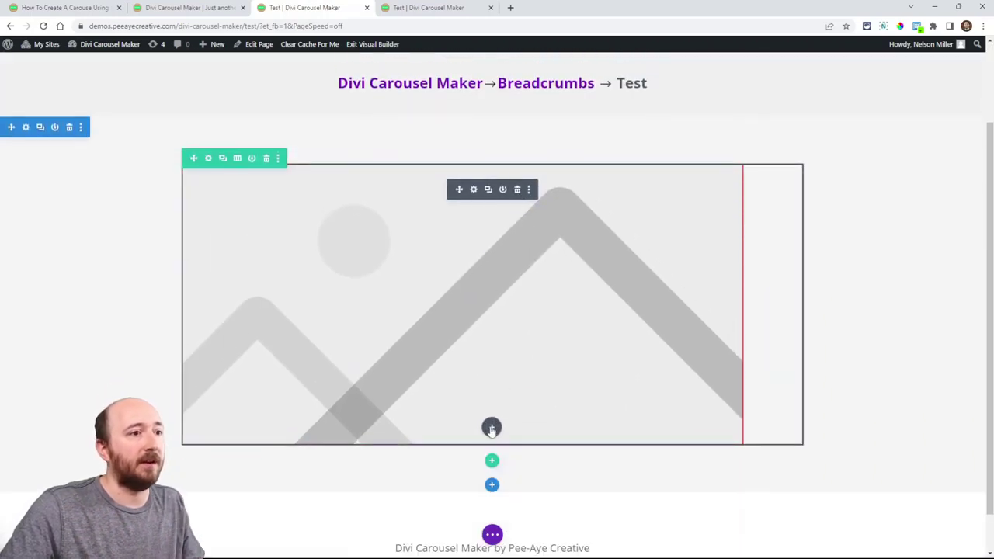
left_click(491, 427)
type("text")
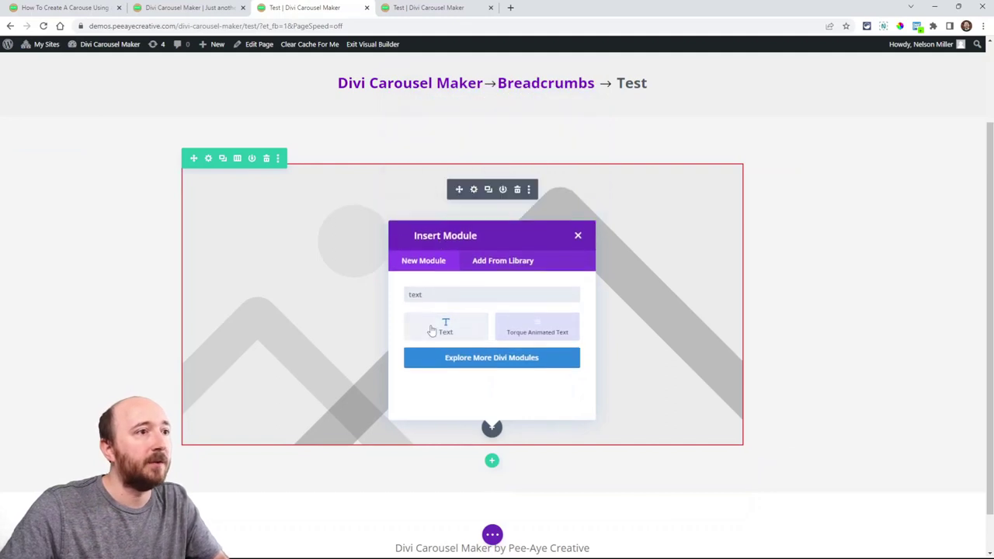
left_click(443, 327)
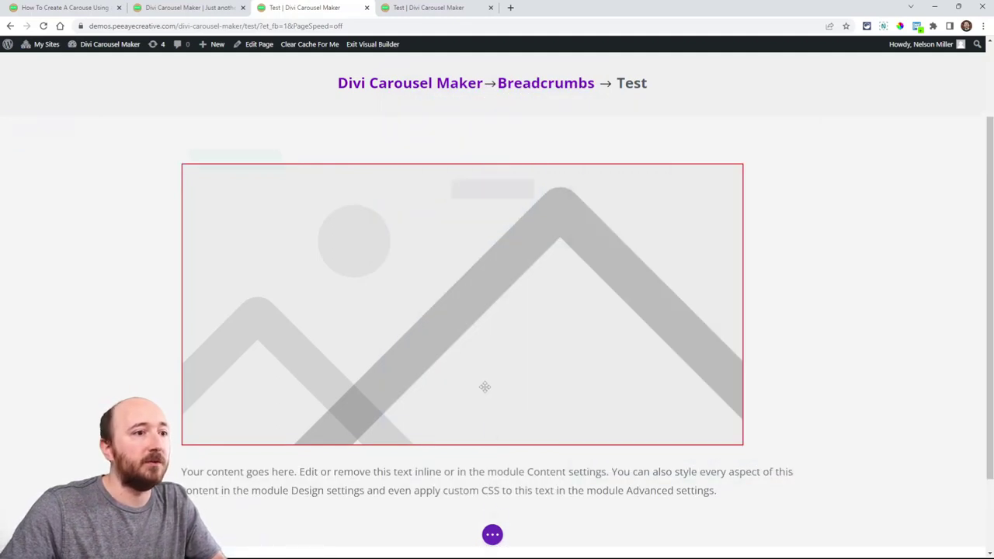
left_click(784, 458)
- Add and save a Blurb module after the text
scroll(486, 386, "down", 2)
left_click(492, 391)
type("blur")
left_click(441, 178)
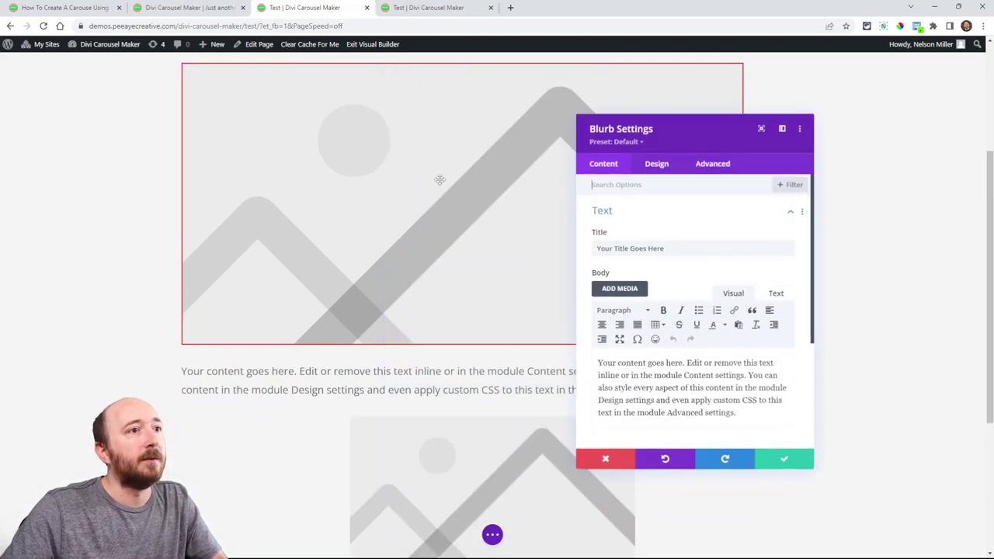
left_click(806, 464)
- Add a Call To Action module below the blurb and set its Button Link URL to #
scroll(466, 365, "down", 3)
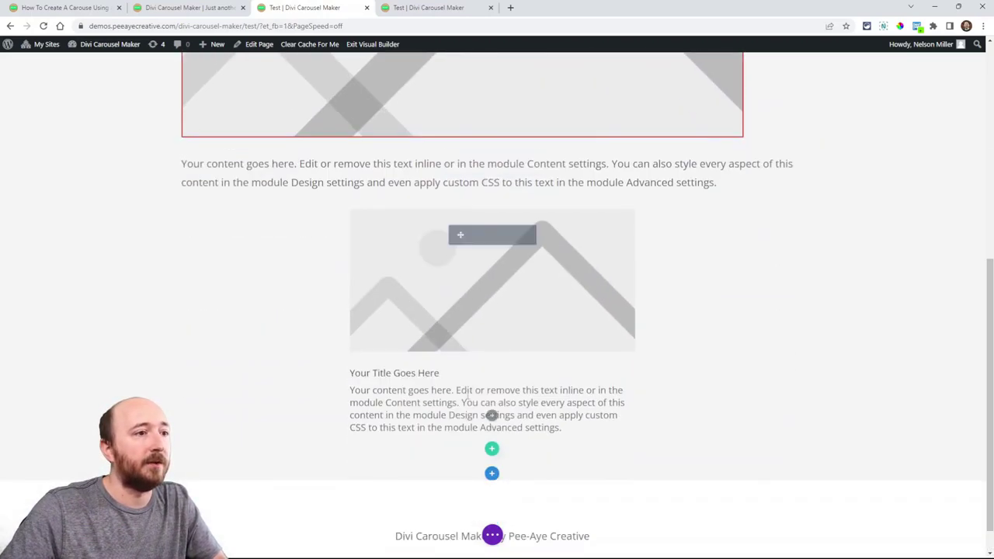
left_click(491, 414)
type("call")
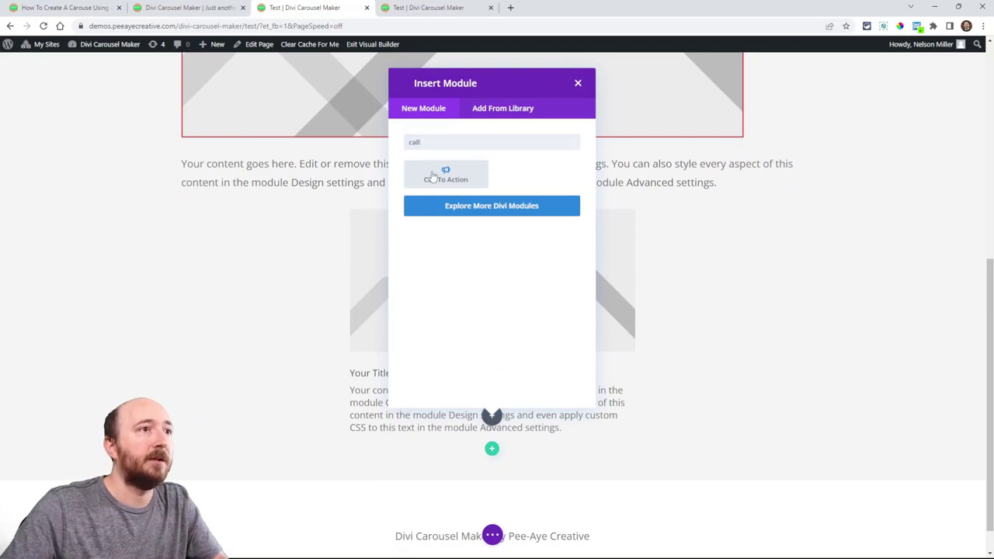
left_click(433, 177)
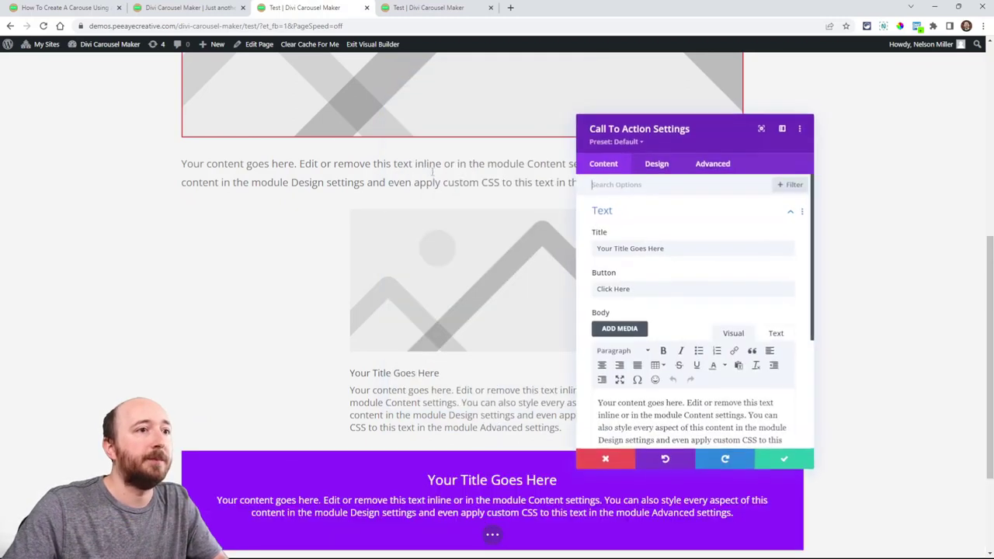
scroll(684, 311, "down", 5)
left_click(611, 329)
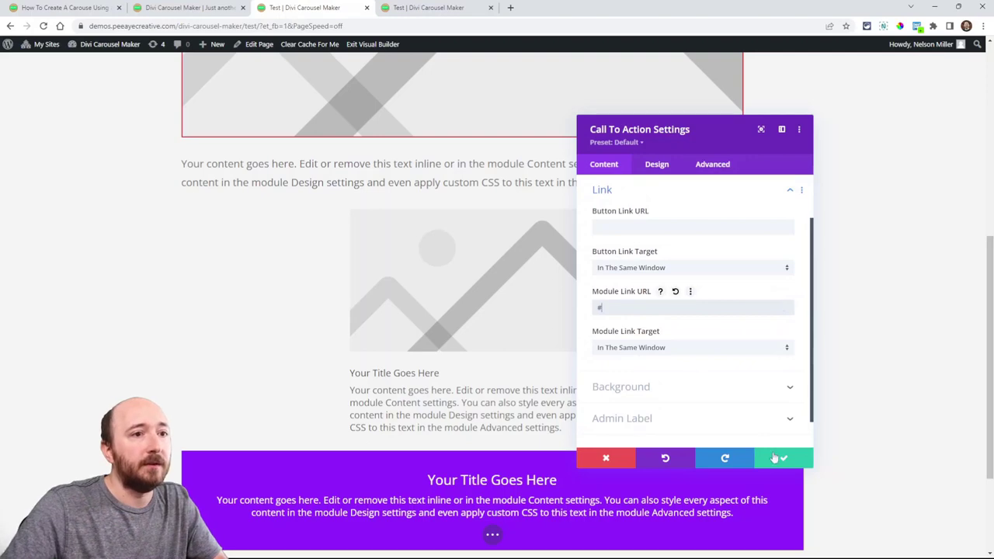
left_click(619, 226)
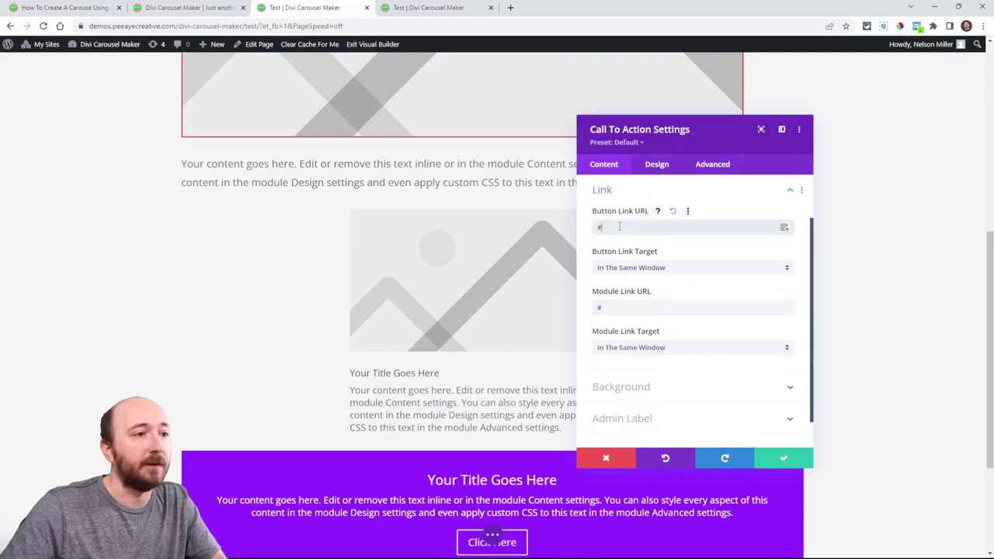
- Save the call to action, then add and save a Testimonial module below it
left_click(765, 460)
scroll(493, 413, "down", 2)
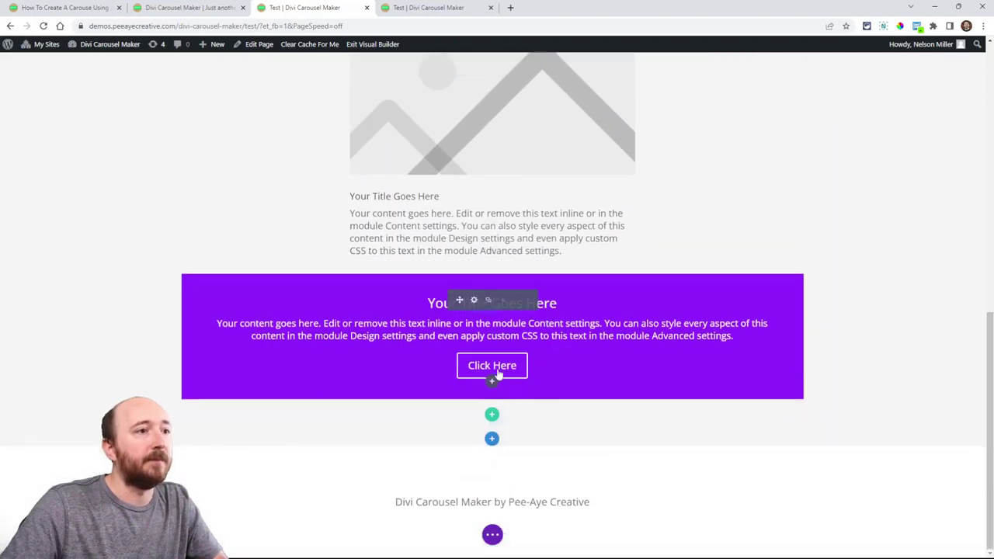
left_click(492, 380)
type("text")
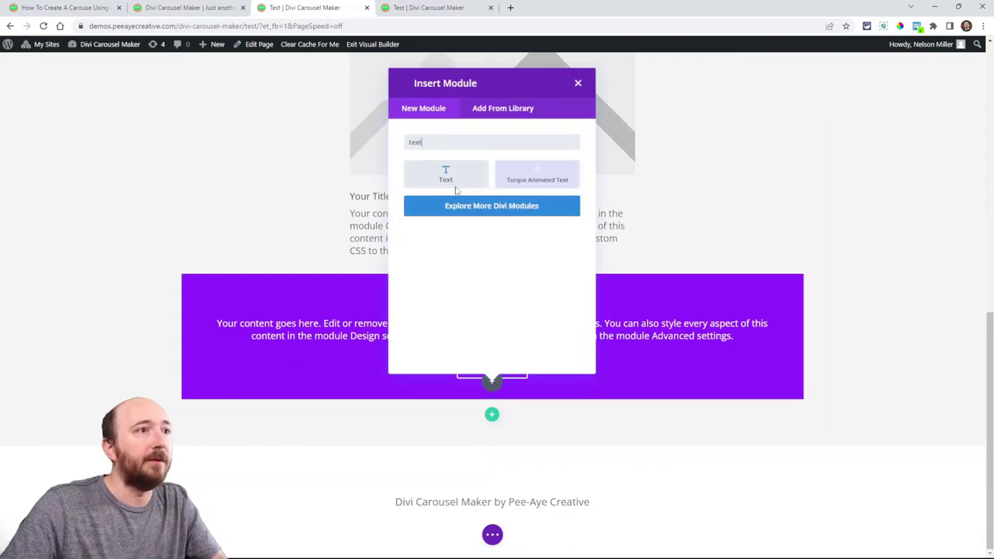
key("BackSpace")
type("st")
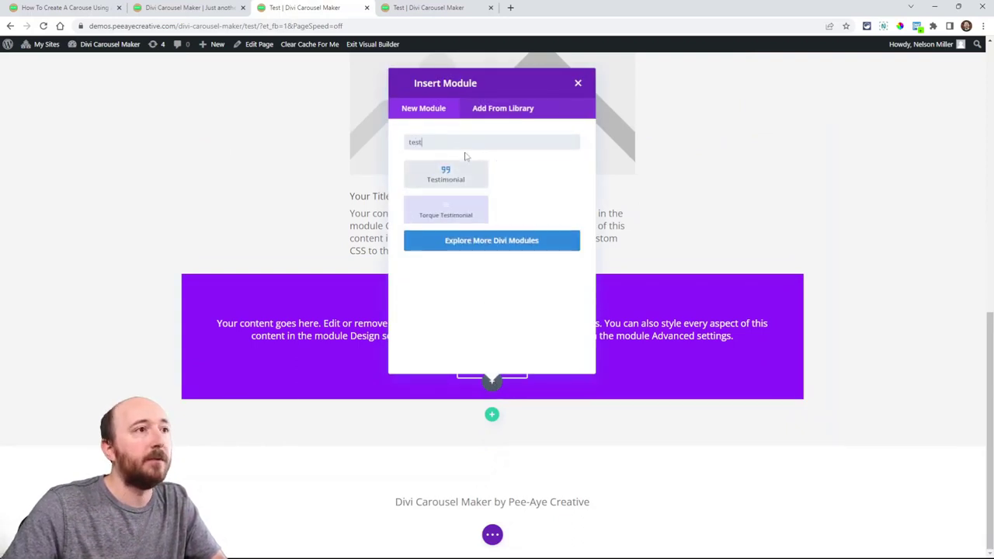
left_click(446, 174)
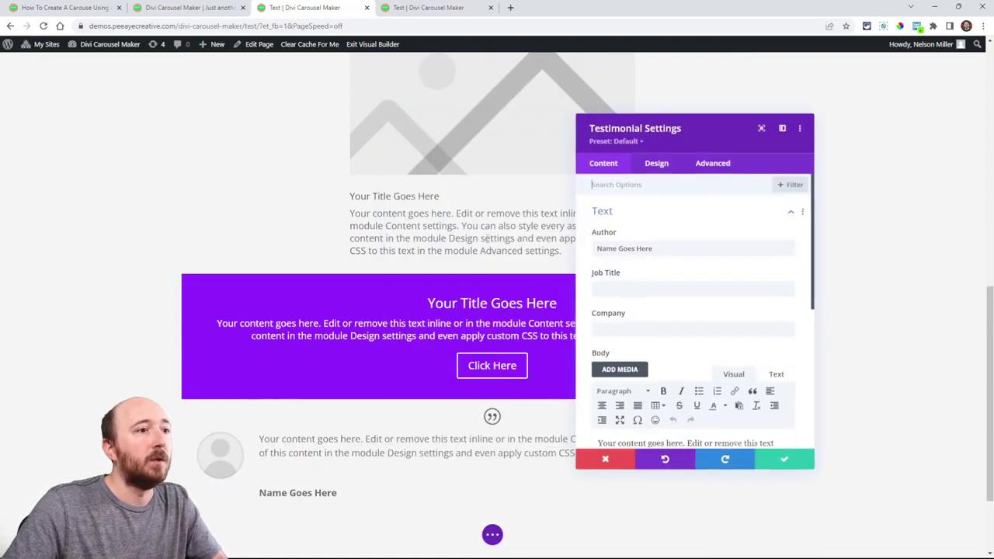
left_click(783, 461)
- Add and save a Video module showing the default Divi YouTube video below the testimonial
scroll(493, 350, "down", 2)
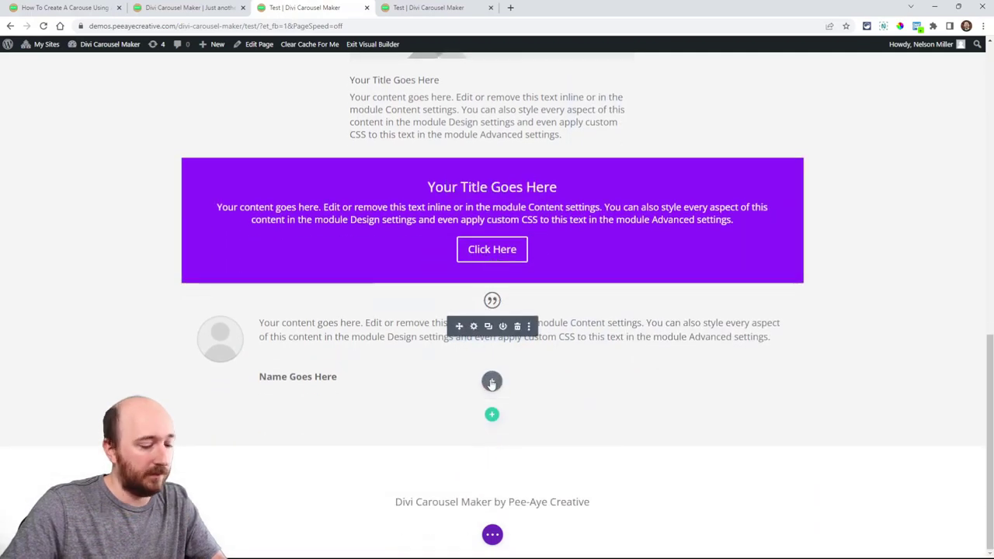
left_click(492, 381)
type("vid")
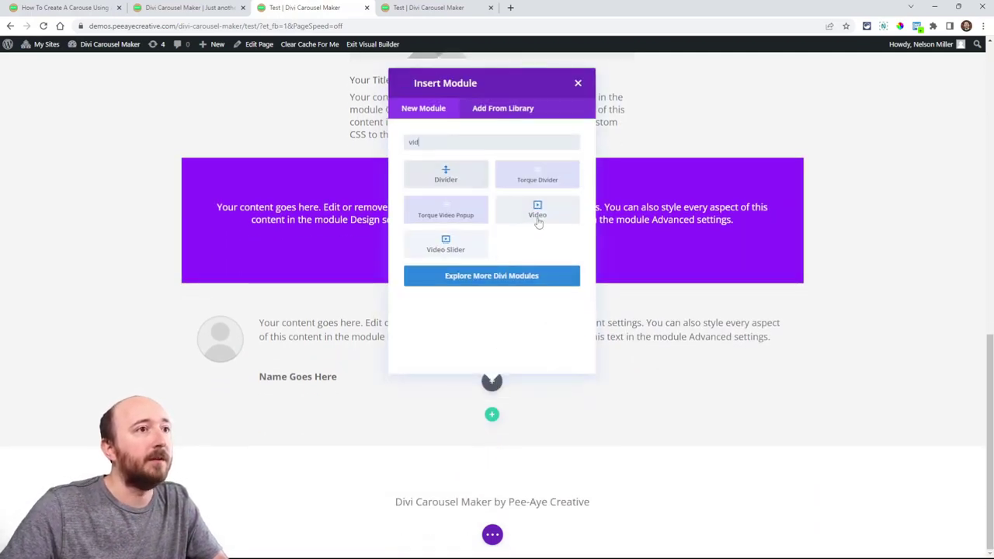
left_click(539, 220)
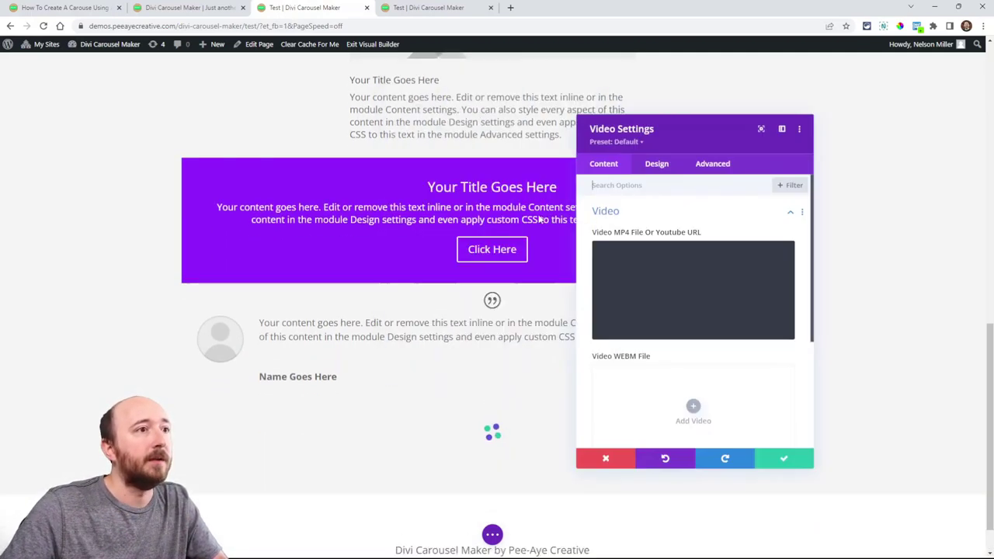
left_click(782, 461)
- Open the module choices below the video and scroll through them
scroll(494, 368, "down", 4)
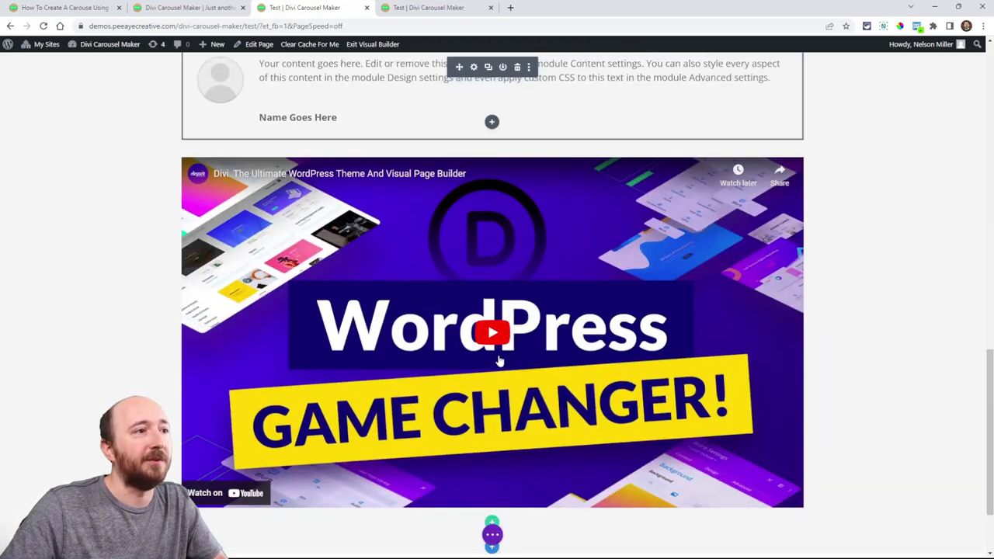
left_click(491, 490)
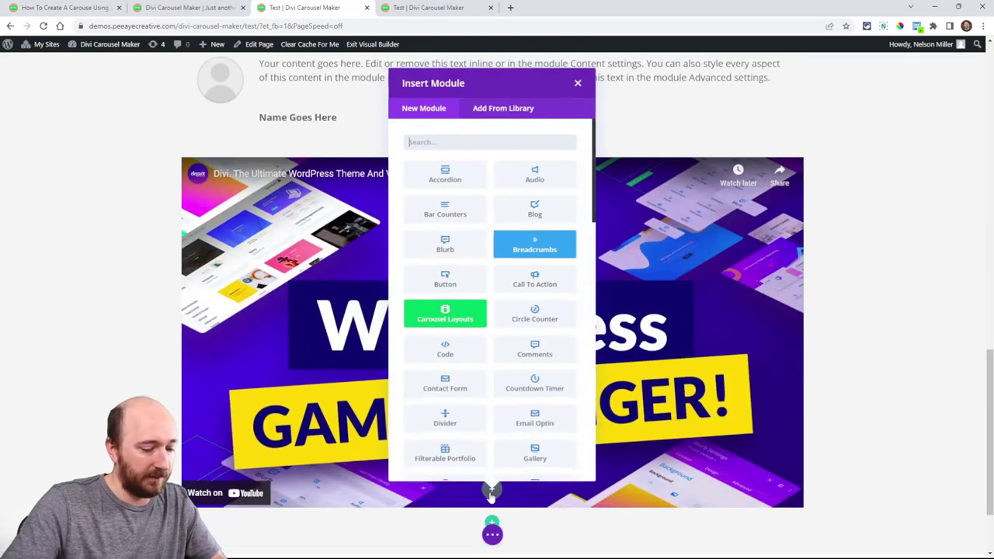
scroll(509, 318, "down", 3)
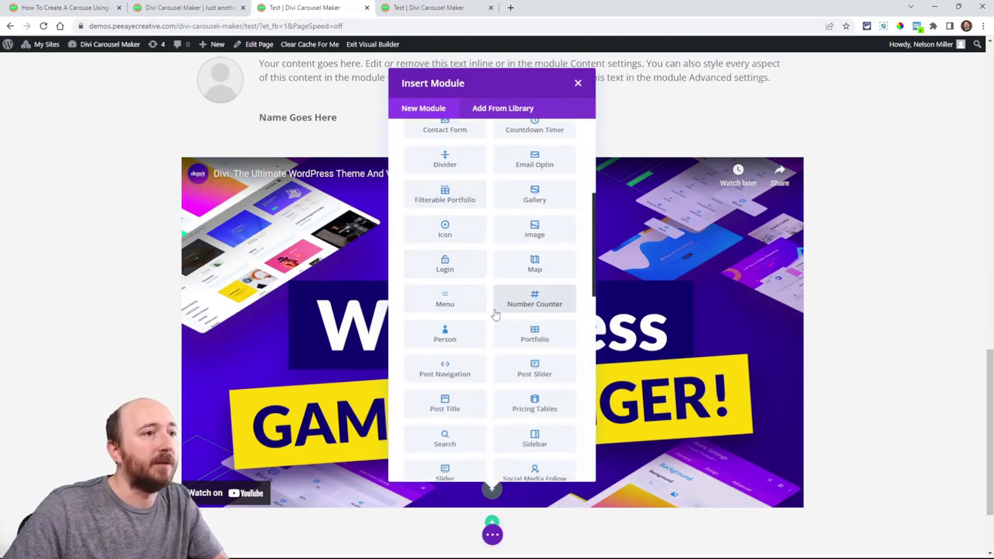
scroll(478, 328, "down", 1)
scroll(478, 328, "down", 2)
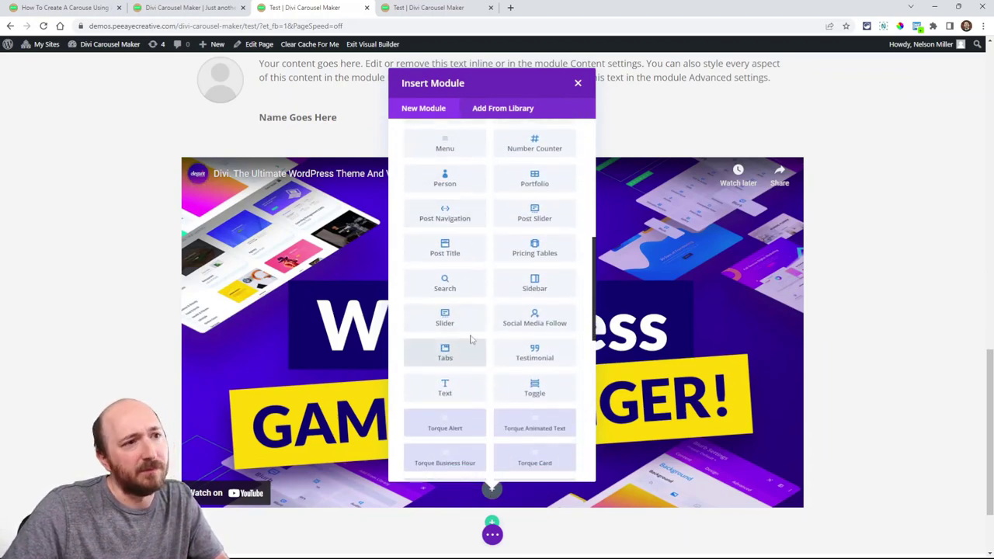
scroll(458, 340, "up", 5)
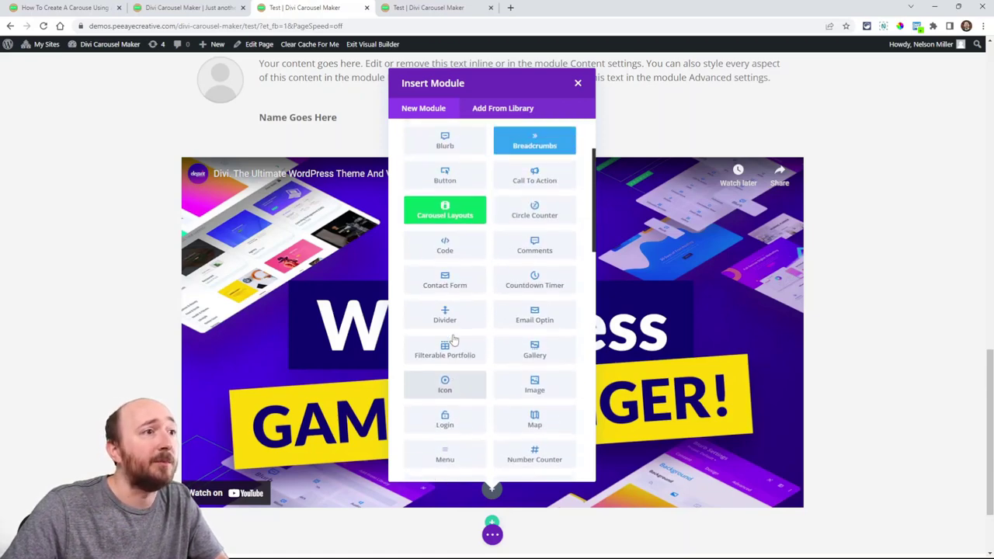
- Add a Blog module below the video with Post Count 1 and Fullwidth layout
scroll(455, 339, "up", 2)
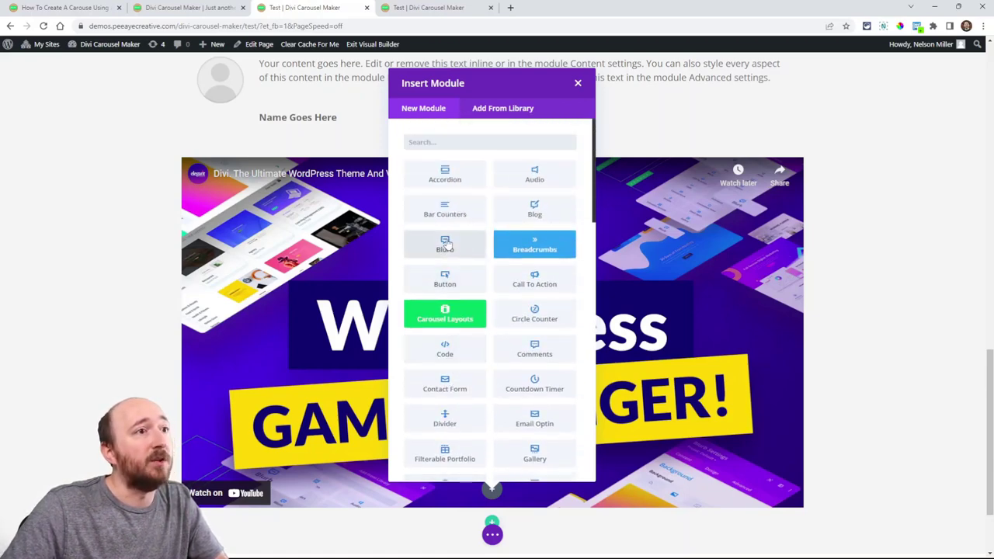
left_click(535, 212)
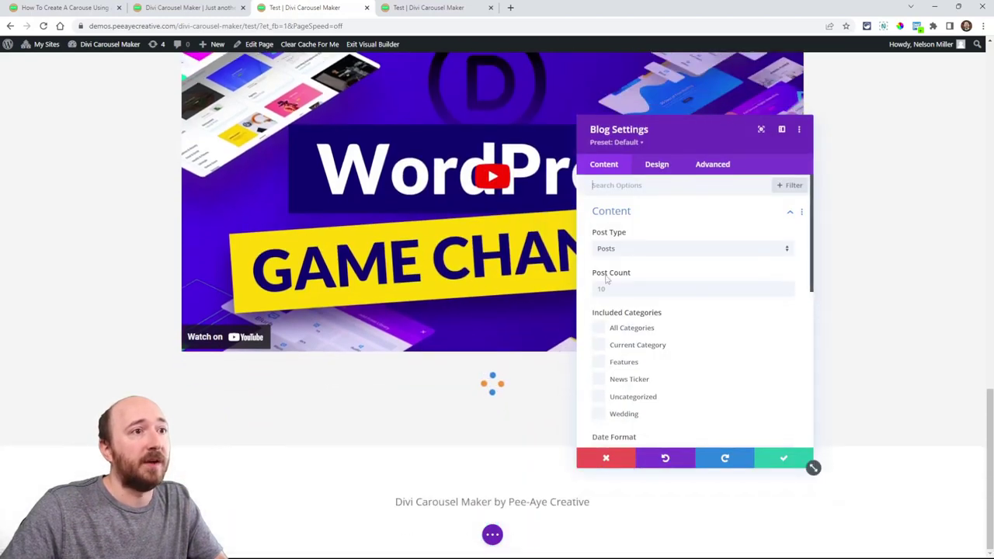
left_click(611, 289)
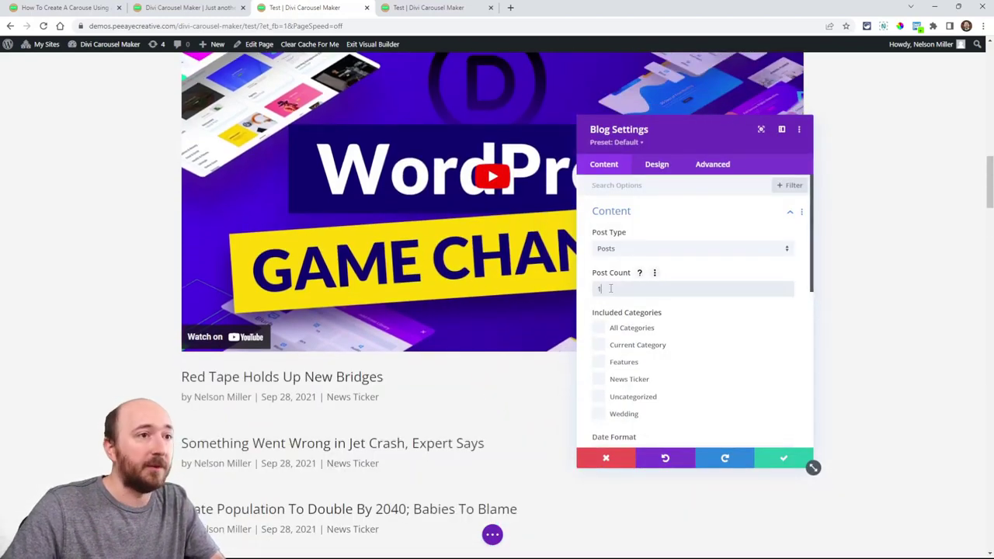
type("1")
left_click(657, 164)
left_click(606, 211)
left_click(618, 249)
left_click(619, 257)
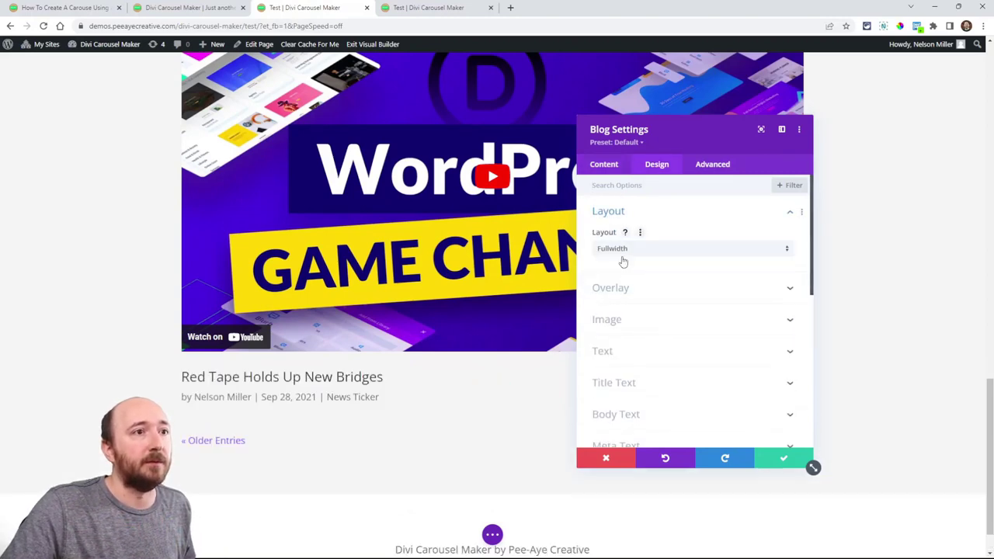
left_click(597, 167)
left_click(602, 218)
left_click(781, 460)
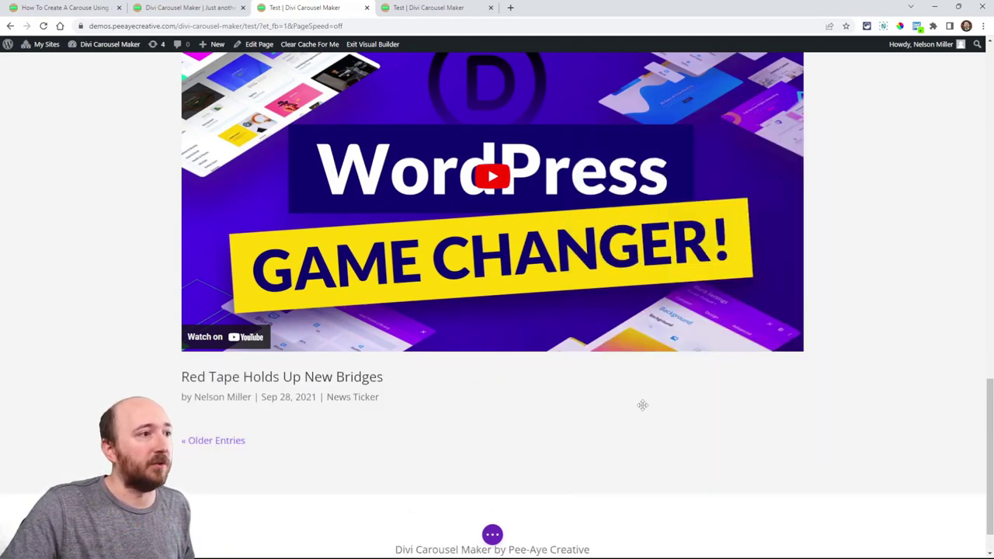
- Duplicate the blog module and set the copy's Post Offset Number to 1
left_click(487, 395)
scroll(492, 398, "down", 3)
left_click(474, 347)
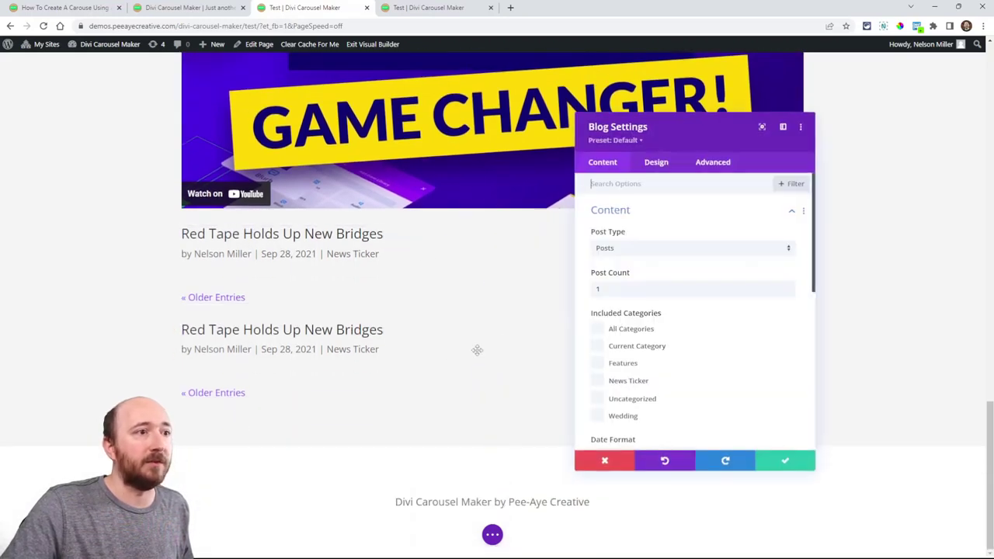
scroll(640, 355, "down", 10)
left_click(614, 301)
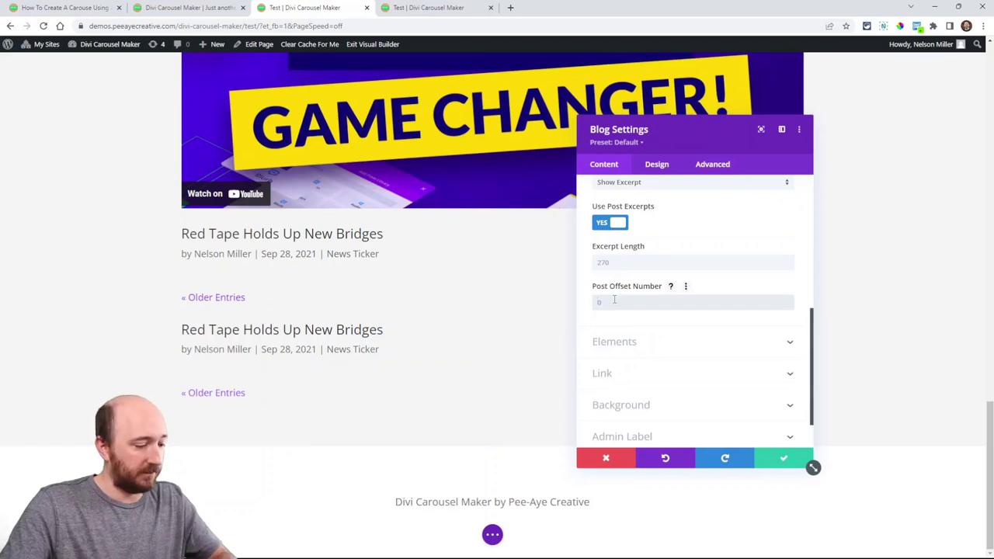
type("1")
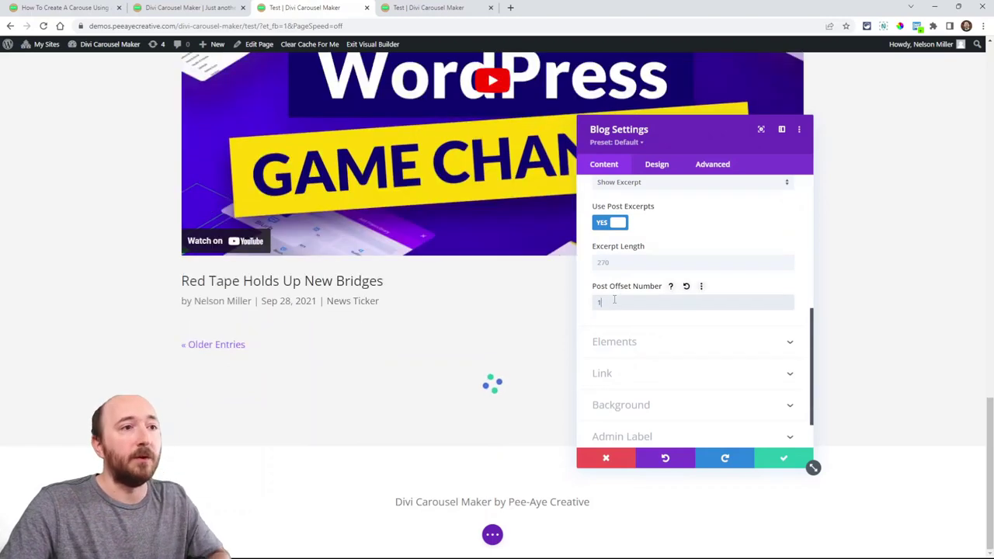
left_click(781, 459)
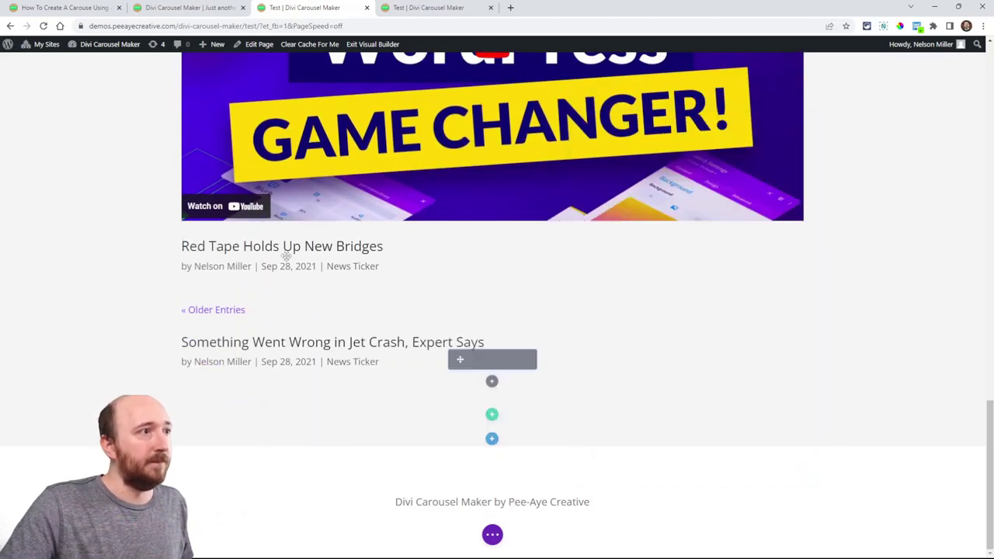
- Duplicate the single-post blog again and set its Post Offset Number to 2
left_click(488, 359)
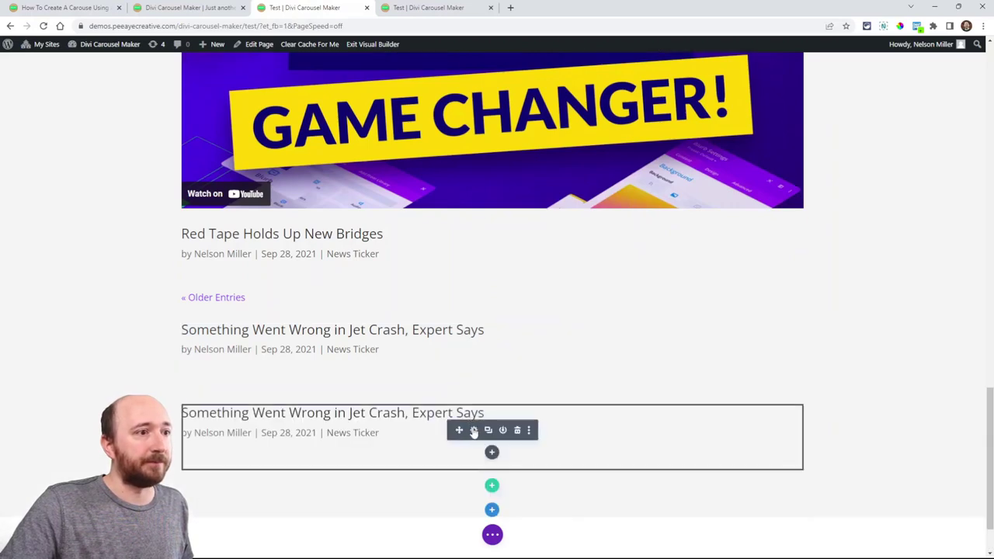
left_click(474, 431)
scroll(621, 349, "down", 5)
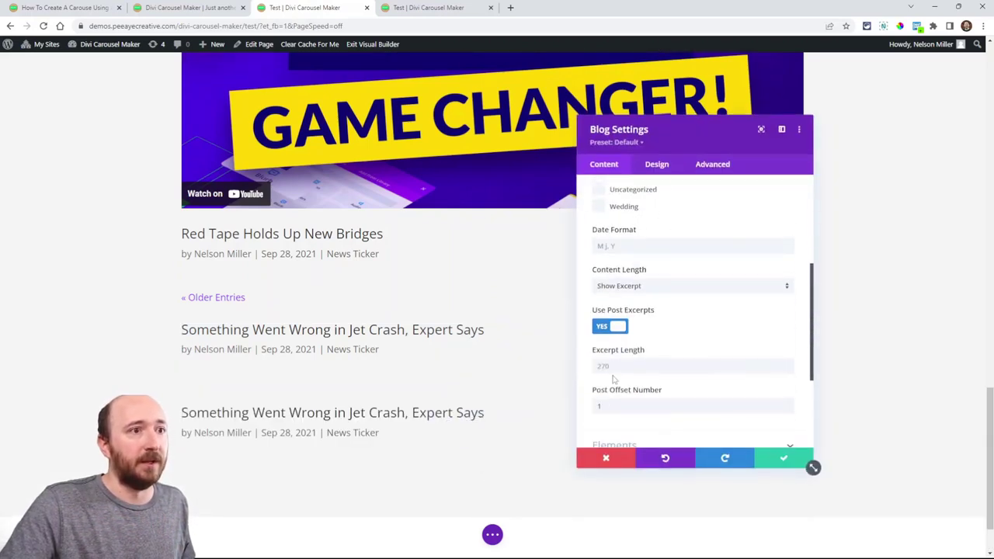
left_click(598, 404)
type("2")
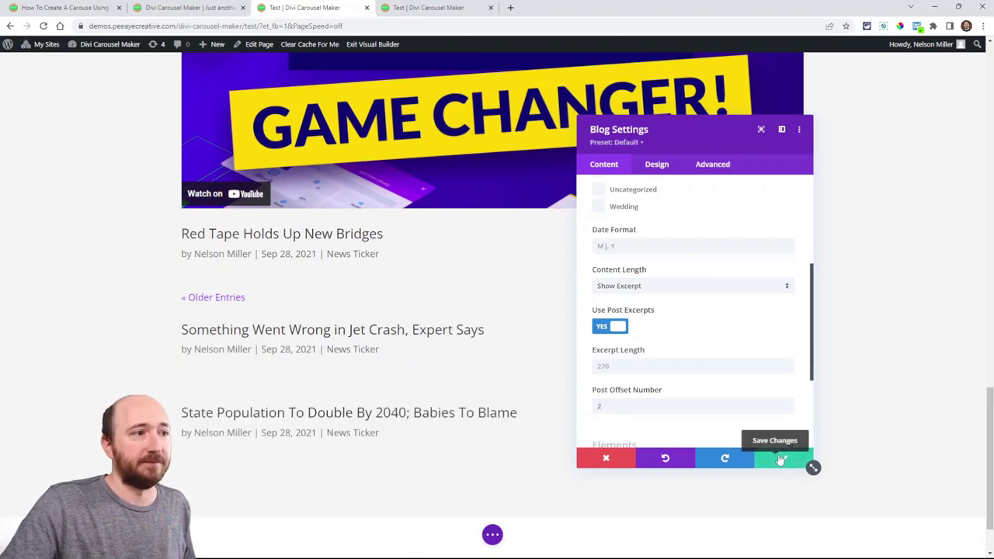
left_click(782, 460)
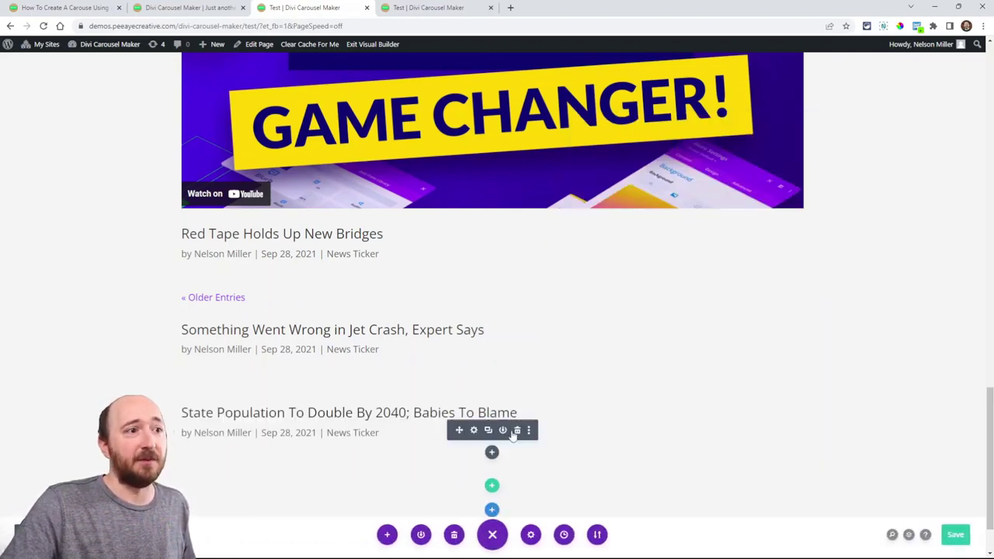
- Insert a Woo Products module with Product Count 1, showing the £79.99 Bag
left_click(491, 457)
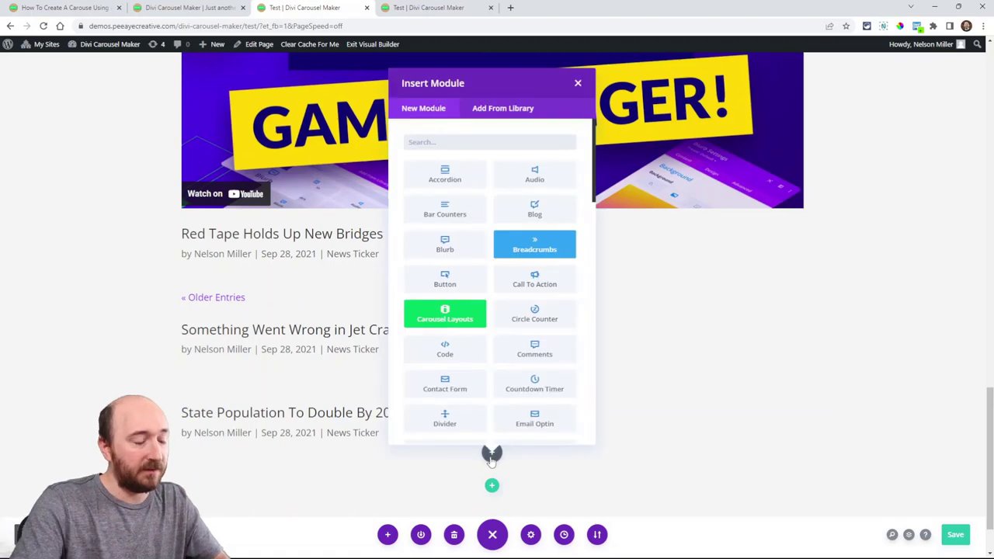
type("woo prod")
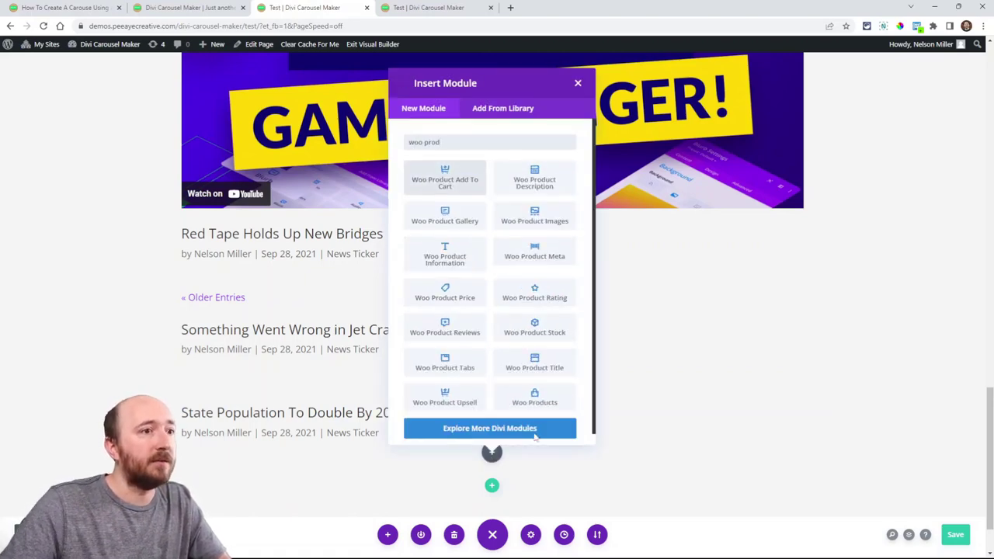
left_click(534, 397)
scroll(484, 339, "down", 2)
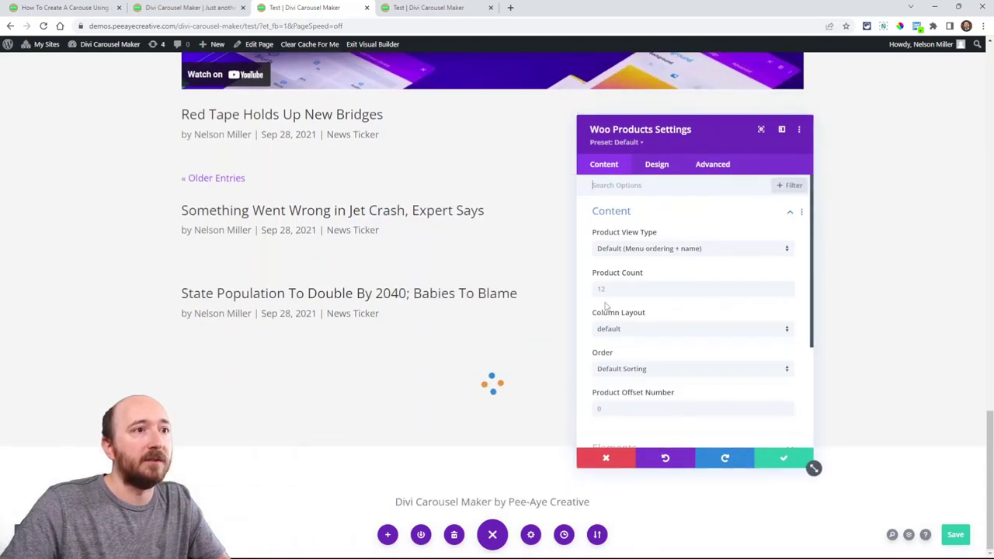
type("1")
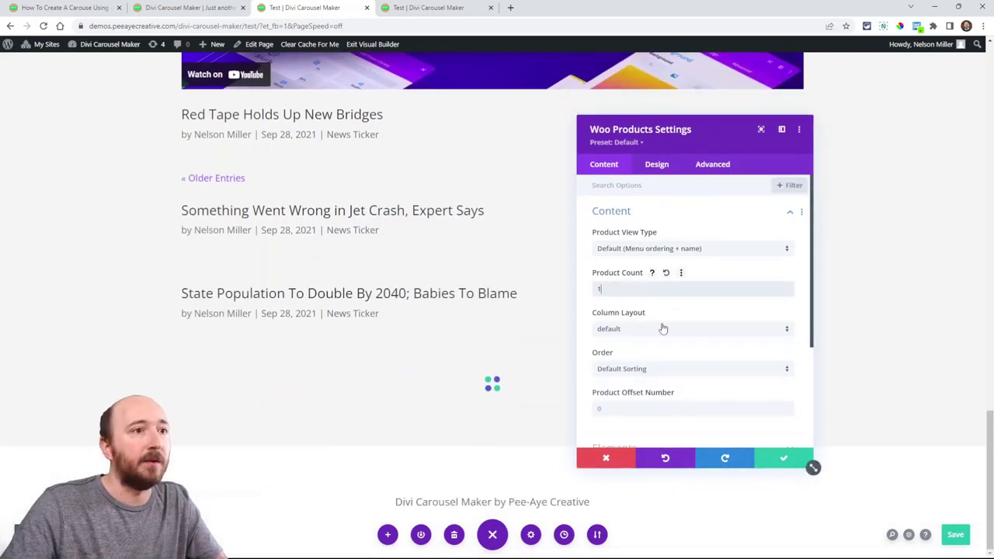
scroll(654, 334, "down", 2)
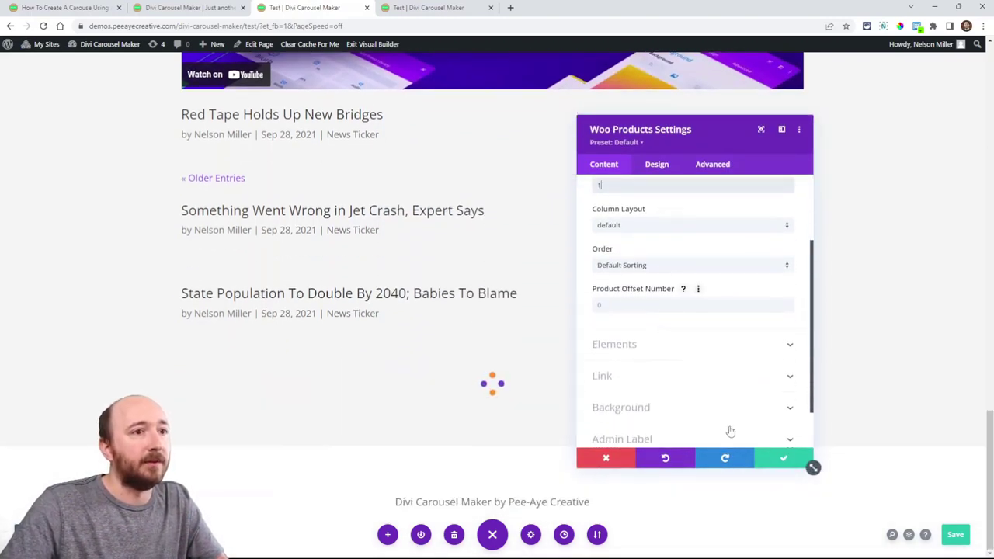
left_click(781, 458)
scroll(500, 254, "down", 3)
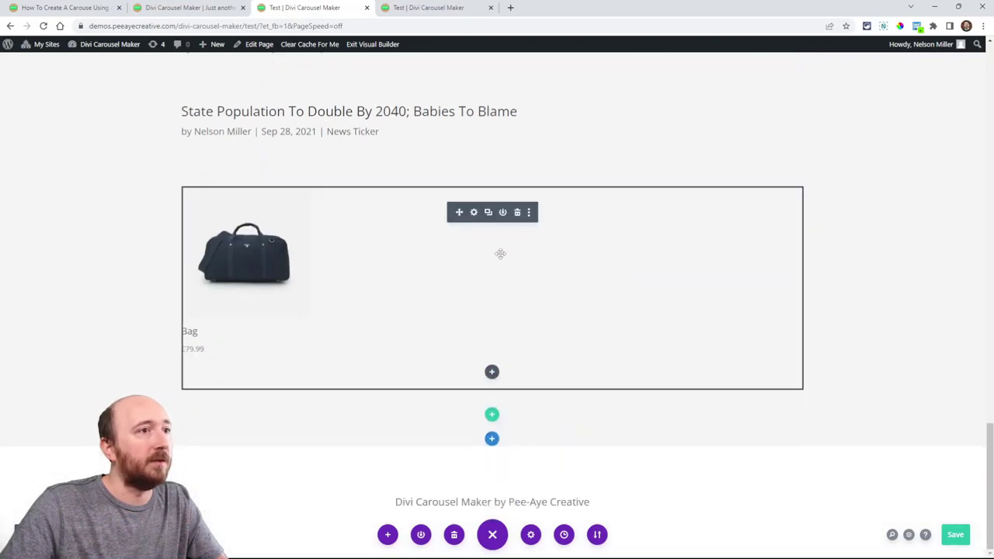
- Duplicate the Bag product module and set the copy's Product Offset Number to 1
left_click(488, 213)
scroll(474, 334, "down", 2)
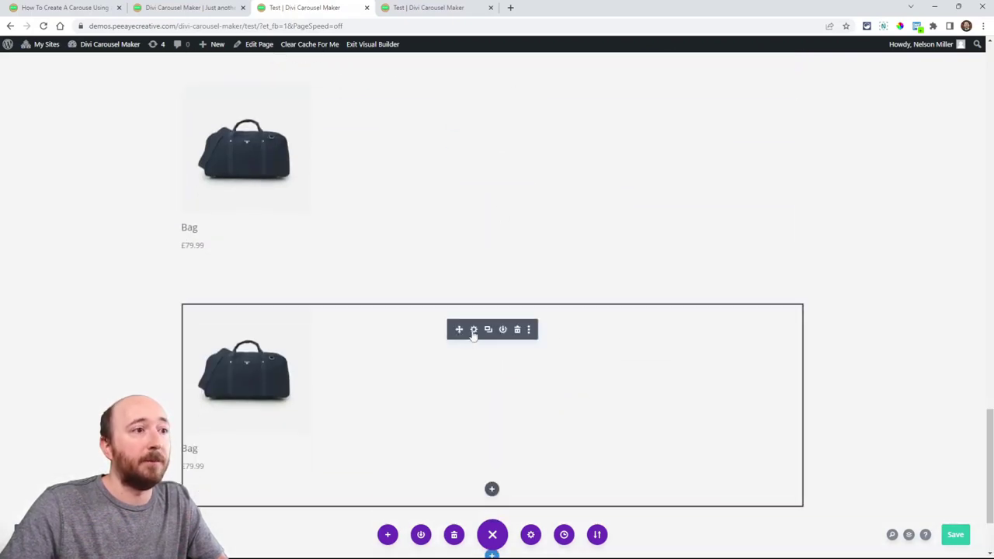
left_click(474, 333)
scroll(612, 365, "down", 2)
left_click(613, 253)
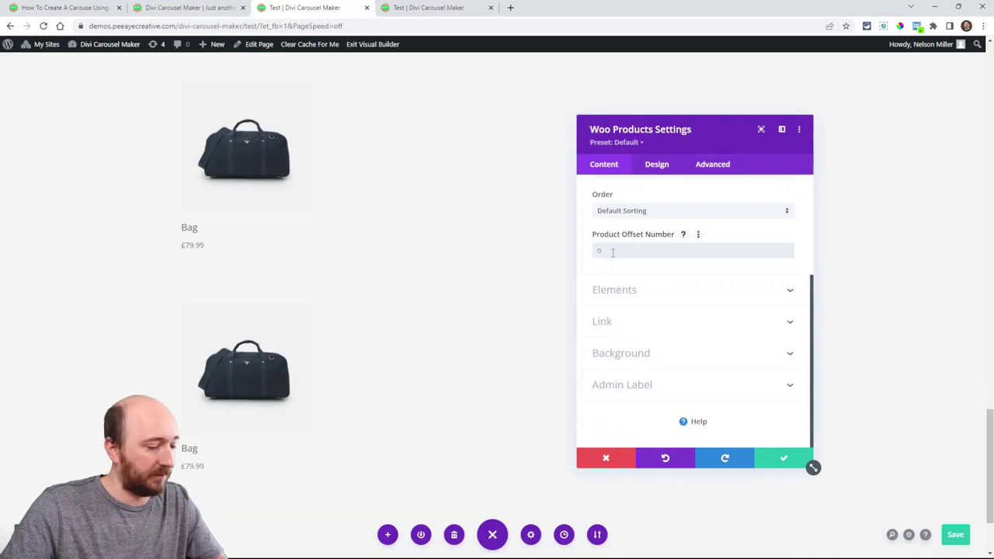
type("1")
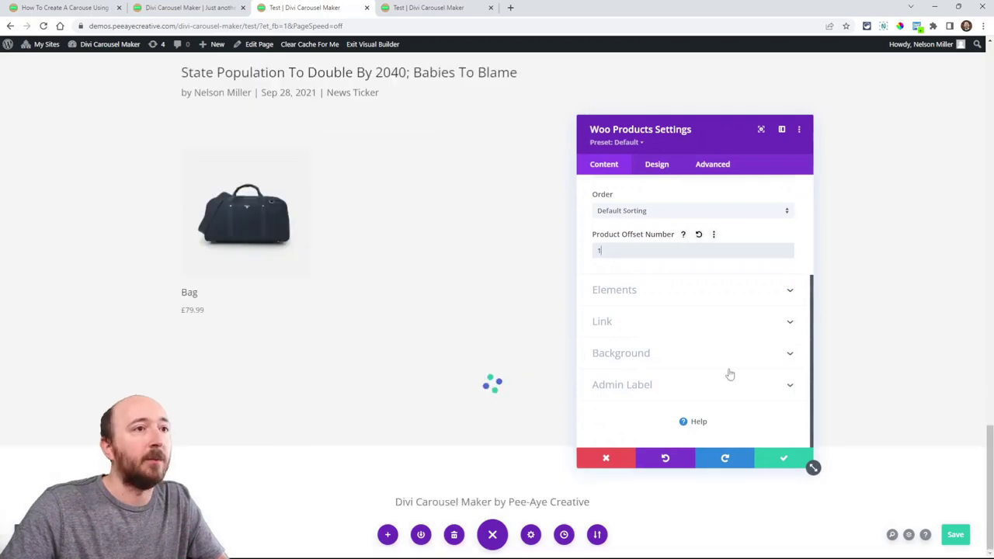
left_click(781, 458)
- Duplicate the Bag product module once more, again with product offset 1
scroll(334, 303, "up", 3)
scroll(315, 318, "down", 2)
scroll(213, 244, "up", 2)
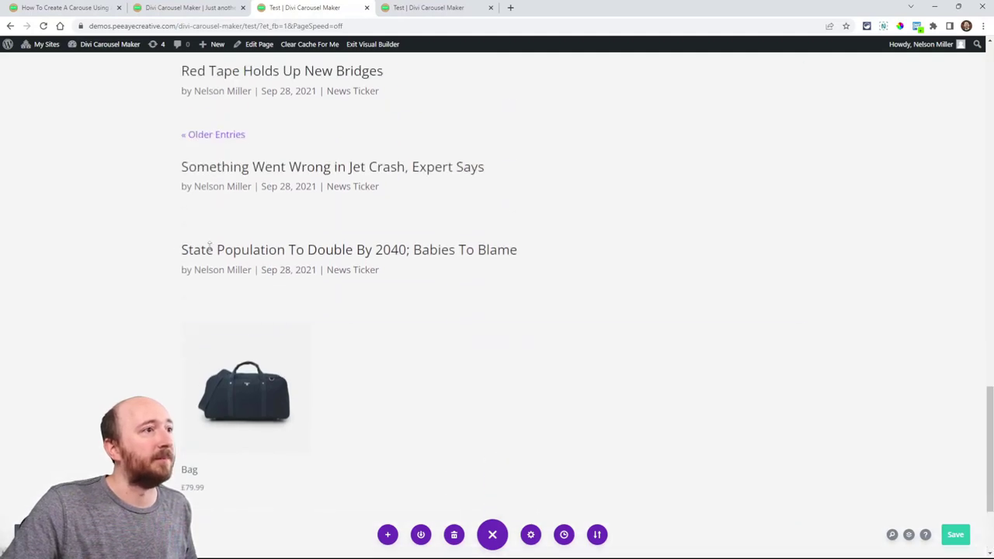
mouse_move(483, 354)
scroll(467, 354, "down", 2)
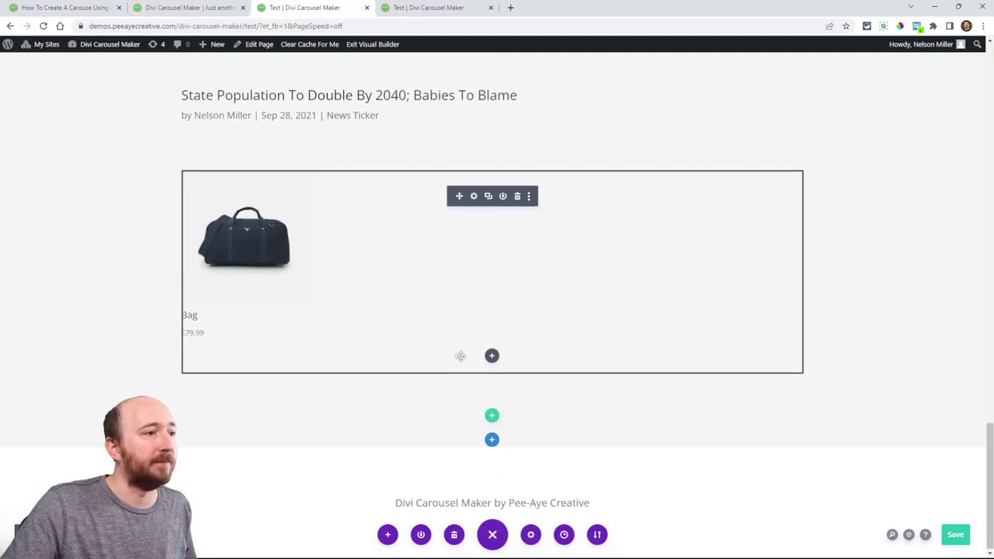
left_click(489, 197)
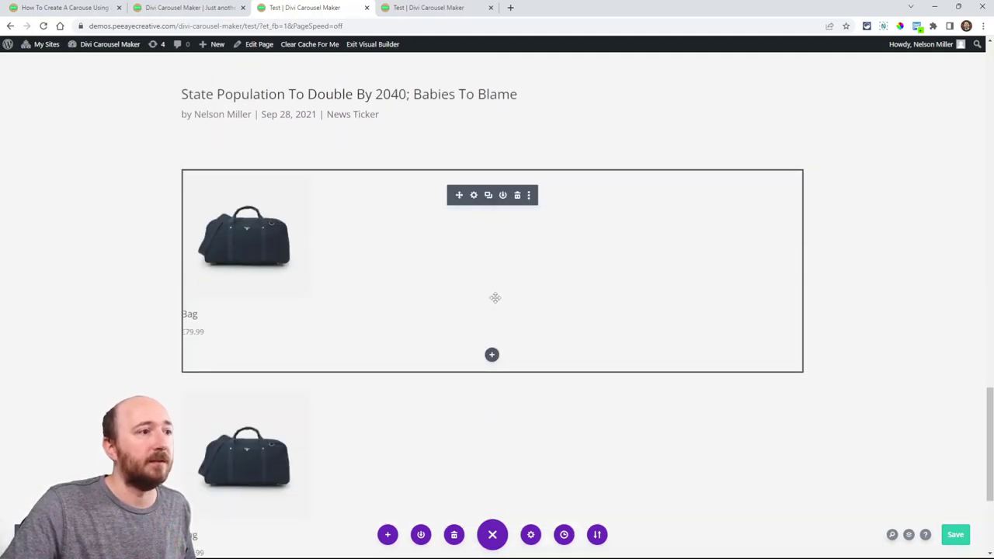
scroll(486, 280, "down", 2)
left_click(473, 260)
scroll(588, 362, "down", 3)
type("1")
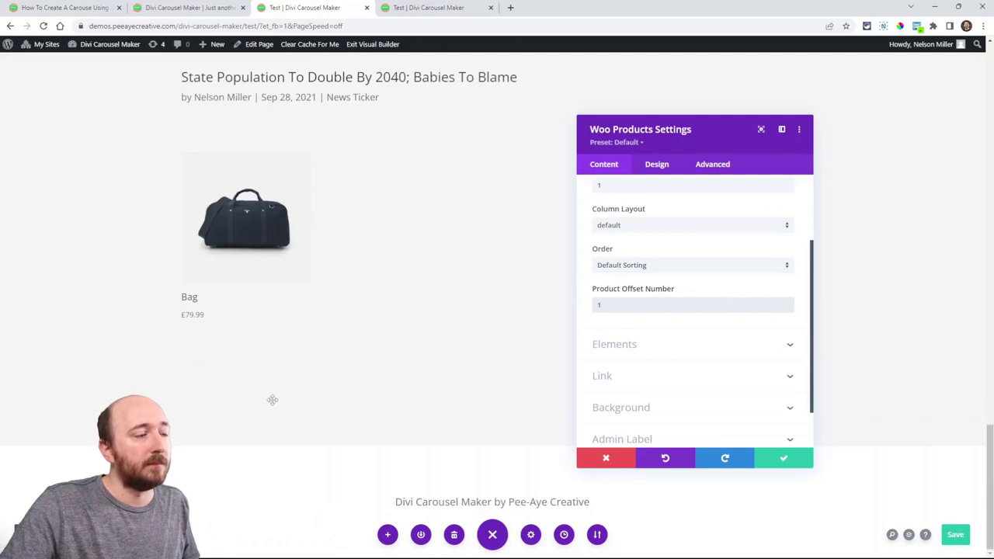
scroll(264, 343, "up", 3)
scroll(272, 268, "up", 2)
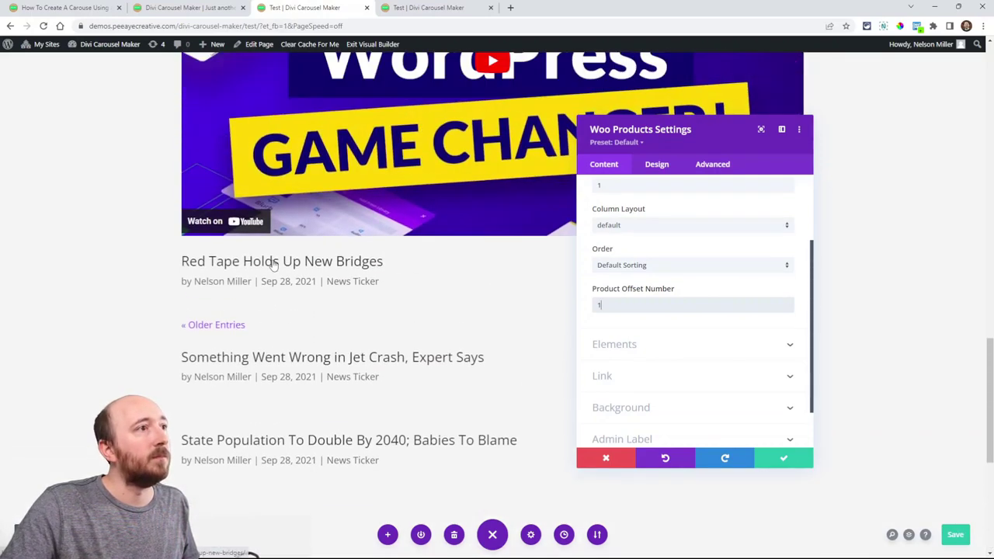
scroll(273, 266, "down", 3)
scroll(264, 334, "down", 2)
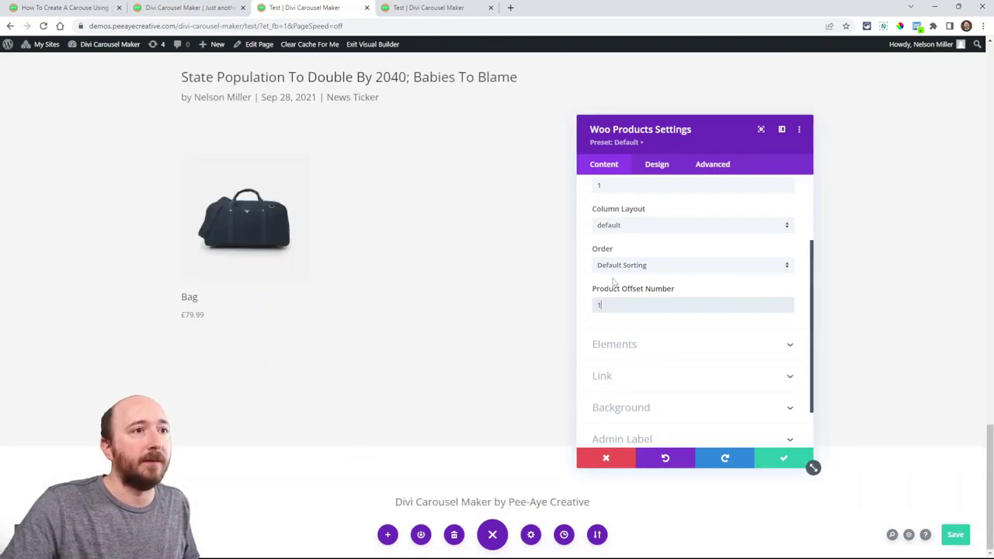
left_click(783, 459)
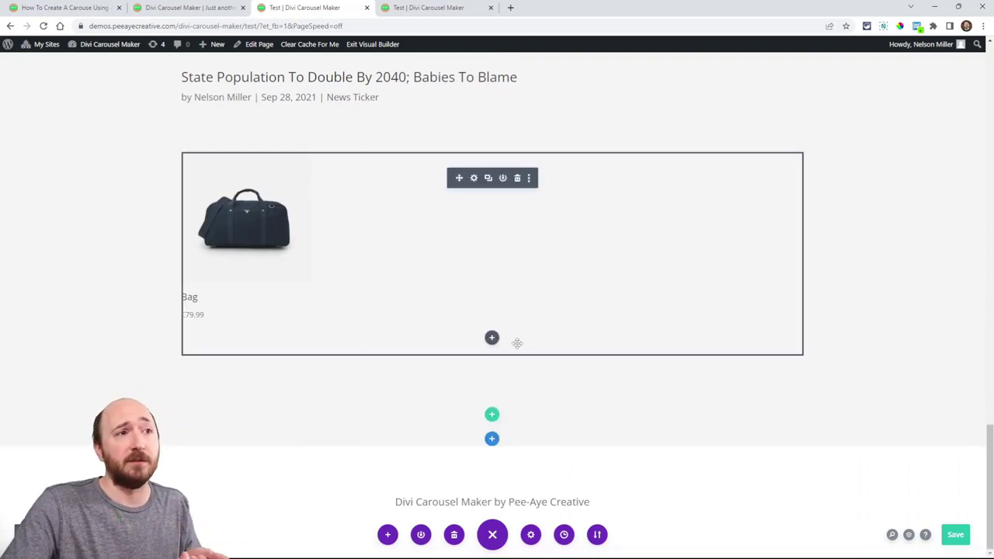
scroll(642, 381, "up", 10)
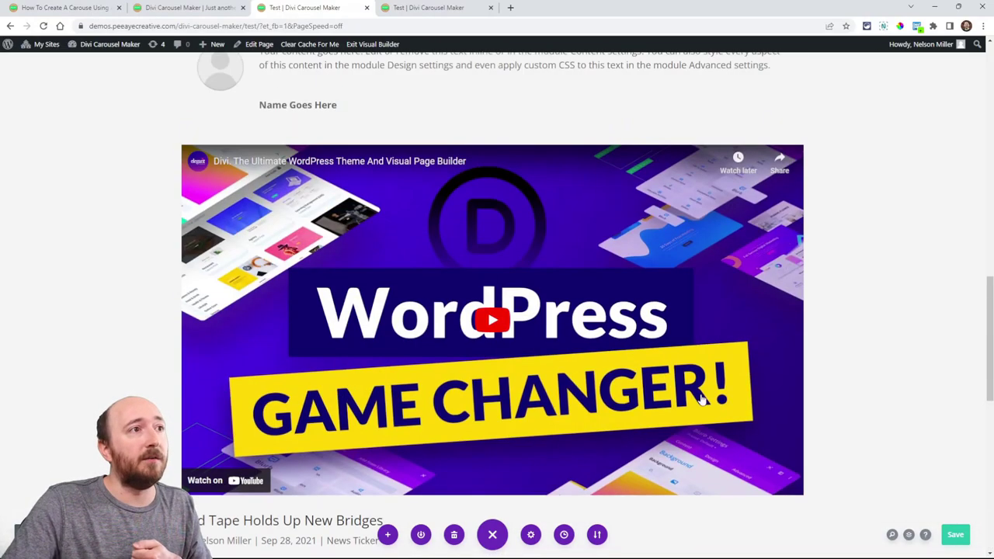
- View the live Test page carousel cycling through the offset blog posts and Bag product
scroll(730, 403, "down", 8)
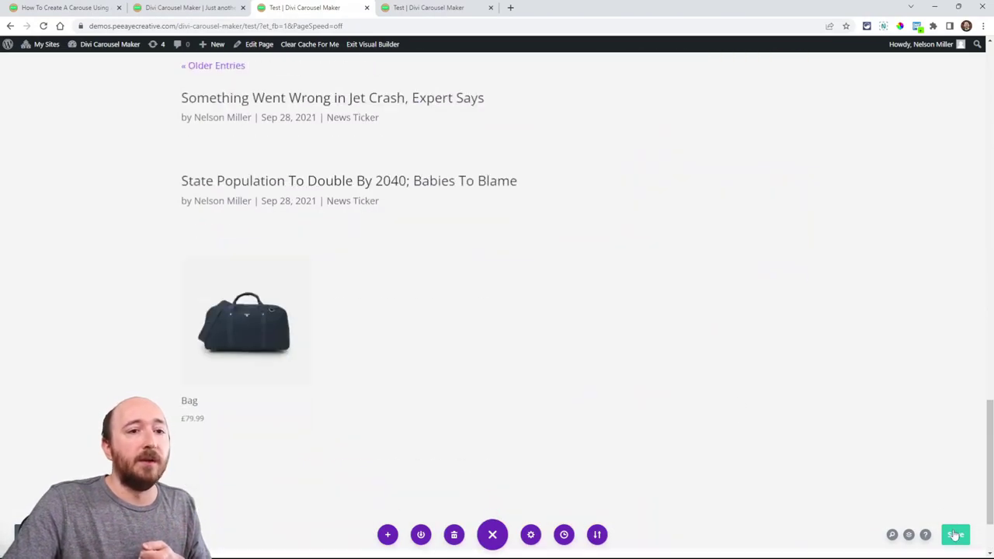
scroll(490, 335, "up", 1)
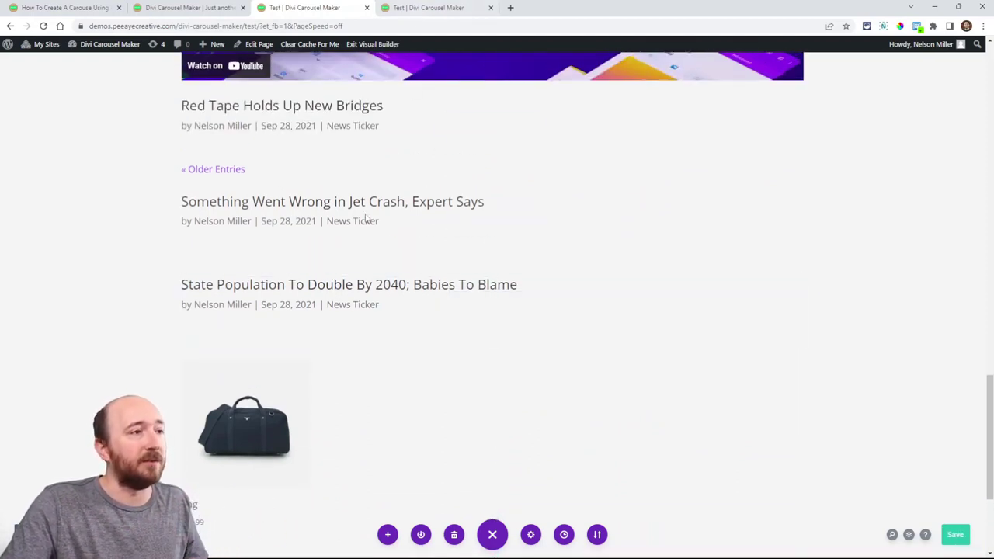
left_click(398, 10)
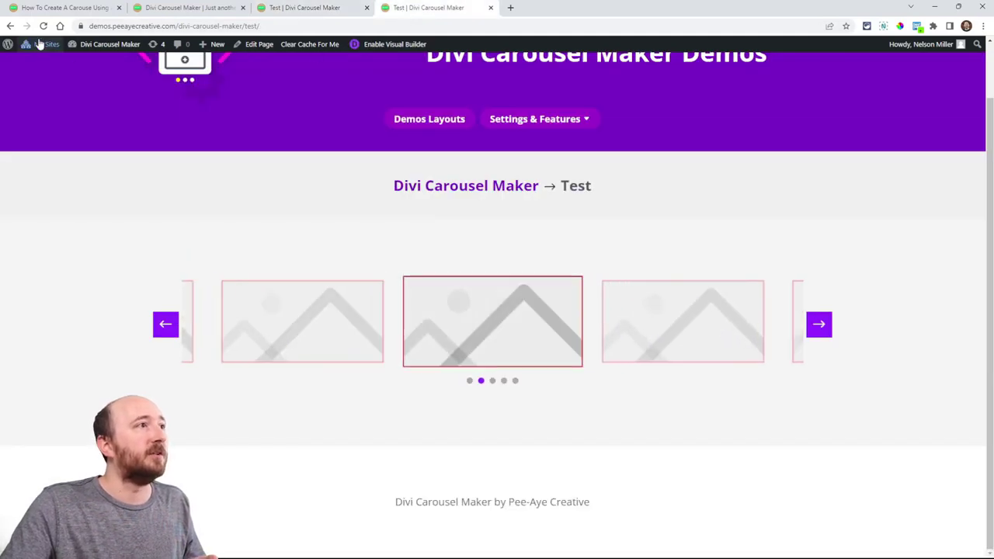
left_click(311, 12)
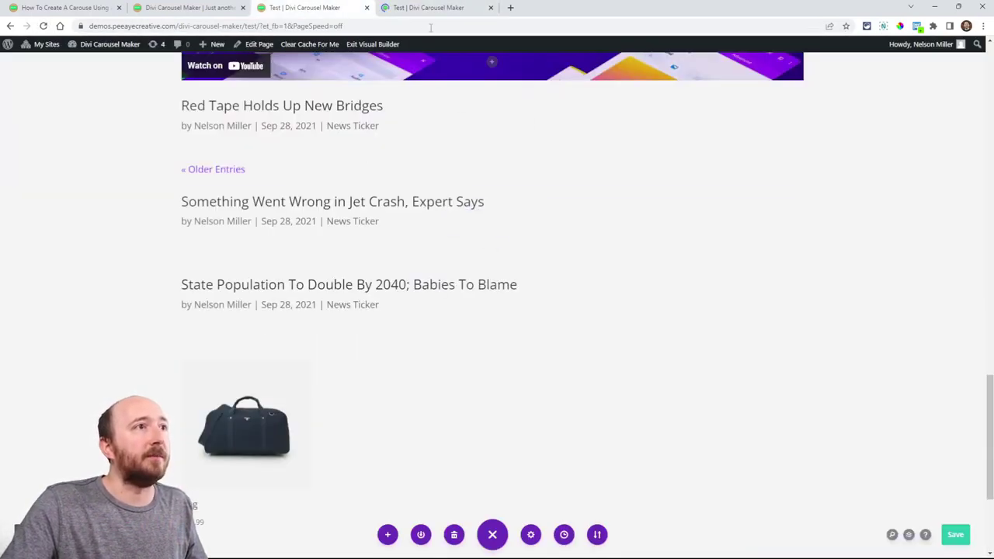
key("ctrl+Tab")
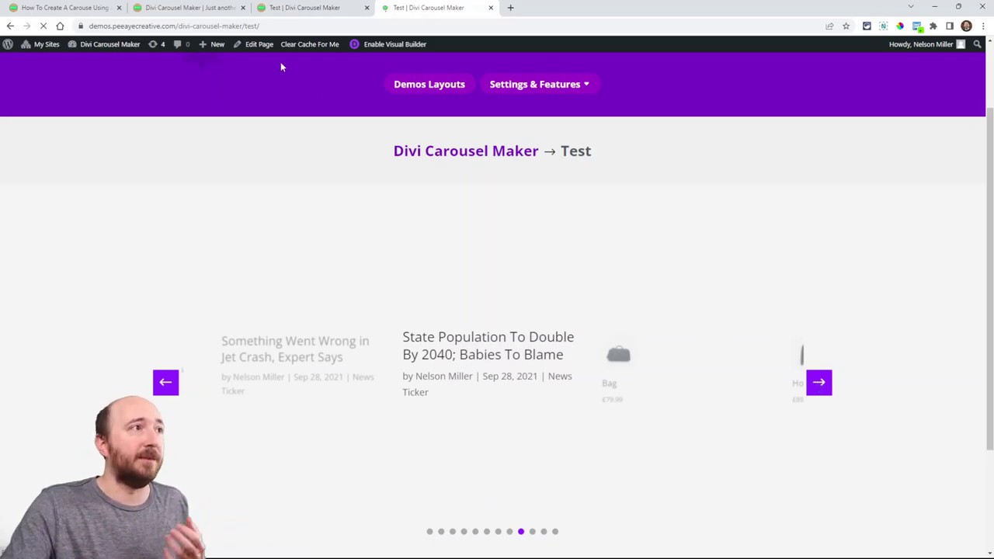
- Scroll through the Pee-Aye Creative carousel tutorial, then return to its Carousel Maker intro
left_click(66, 8)
scroll(392, 288, "down", 2)
scroll(392, 288, "down", 9)
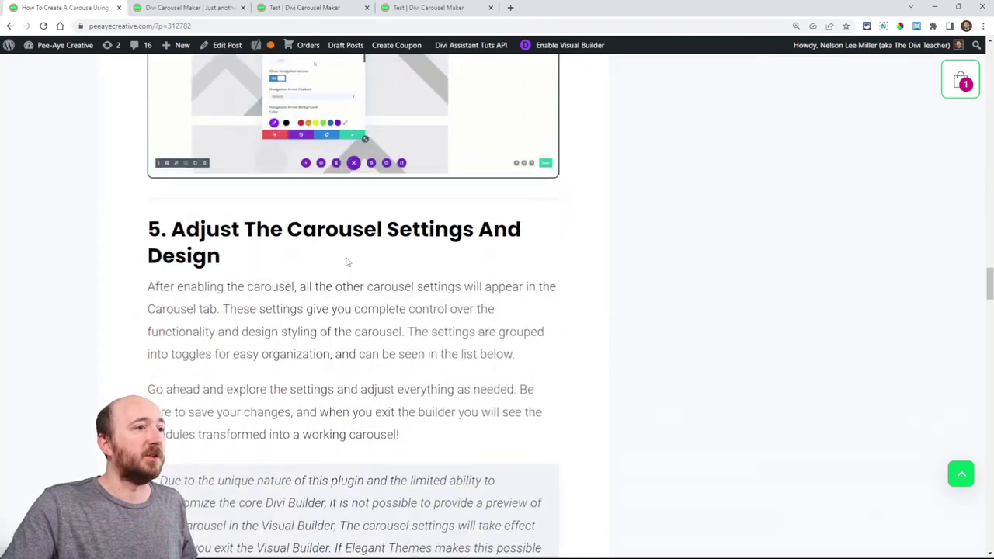
scroll(349, 257, "down", 8)
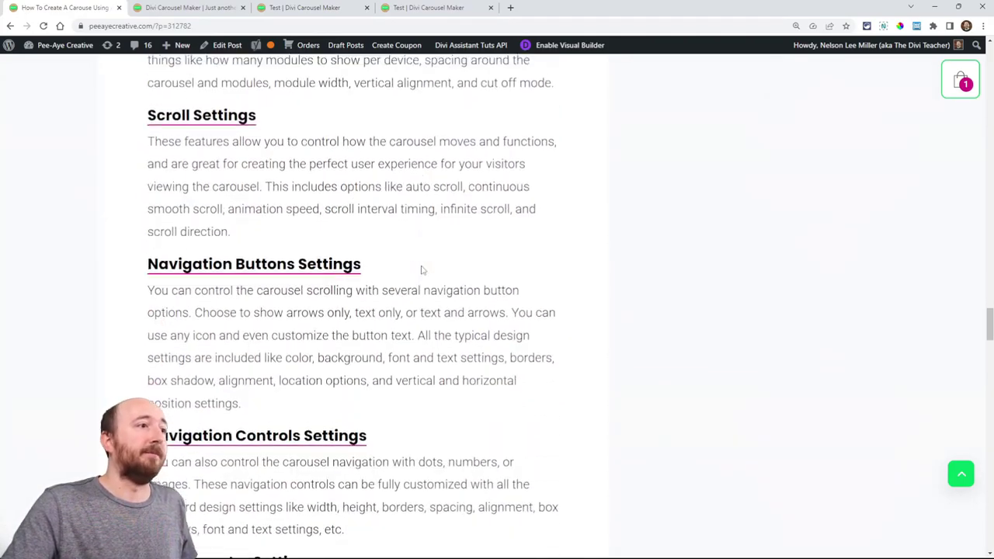
scroll(422, 270, "down", 15)
scroll(422, 273, "up", 4)
scroll(422, 273, "up", 5)
left_click(961, 474)
scroll(423, 381, "down", 2)
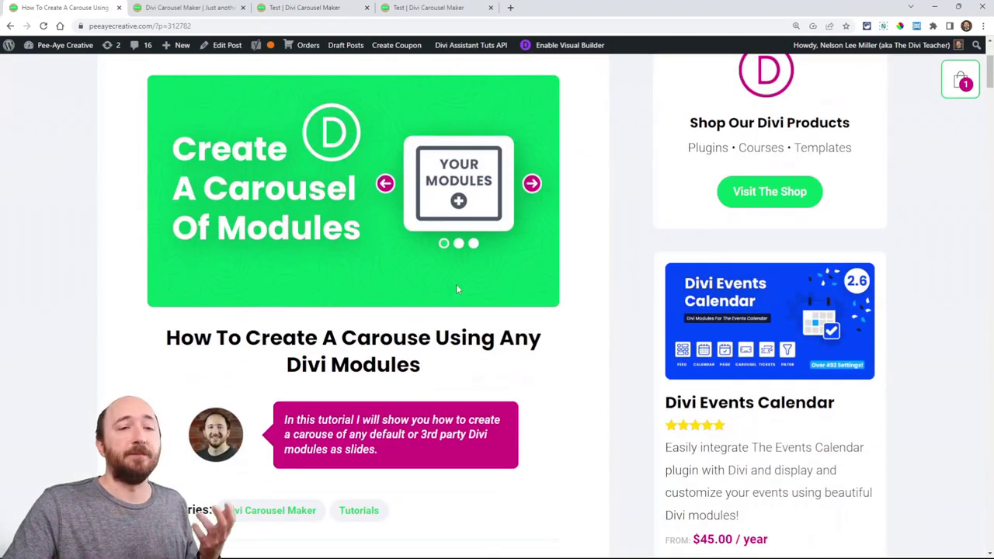
scroll(458, 294, "down", 12)
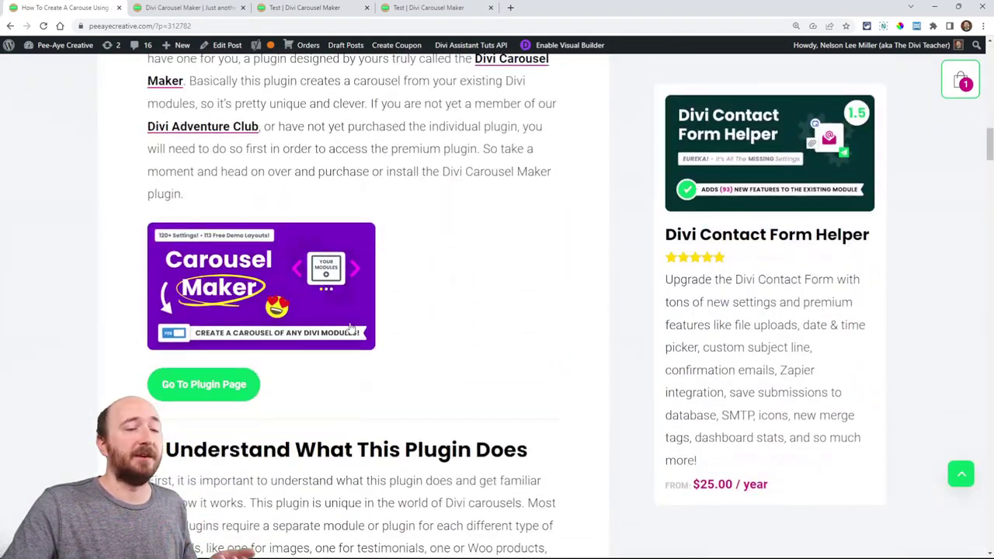